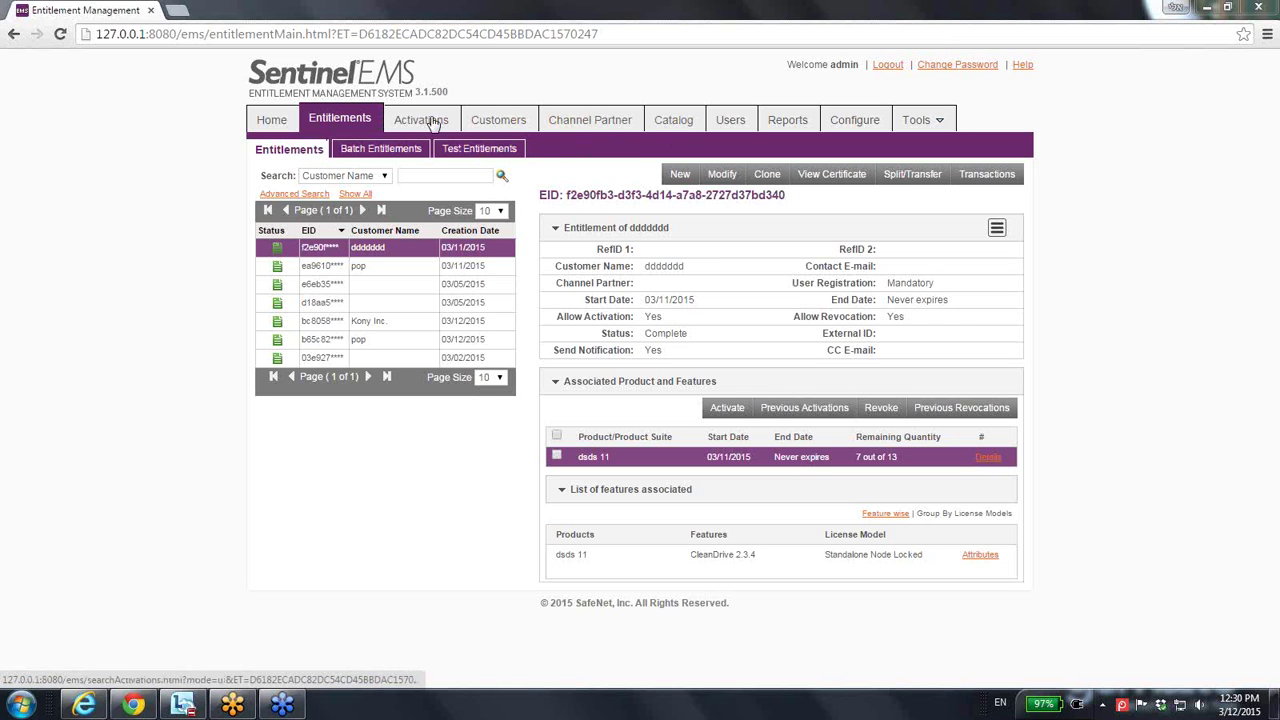
Start a new entitlement and choose Kony Inc. as its customer
click(673, 121)
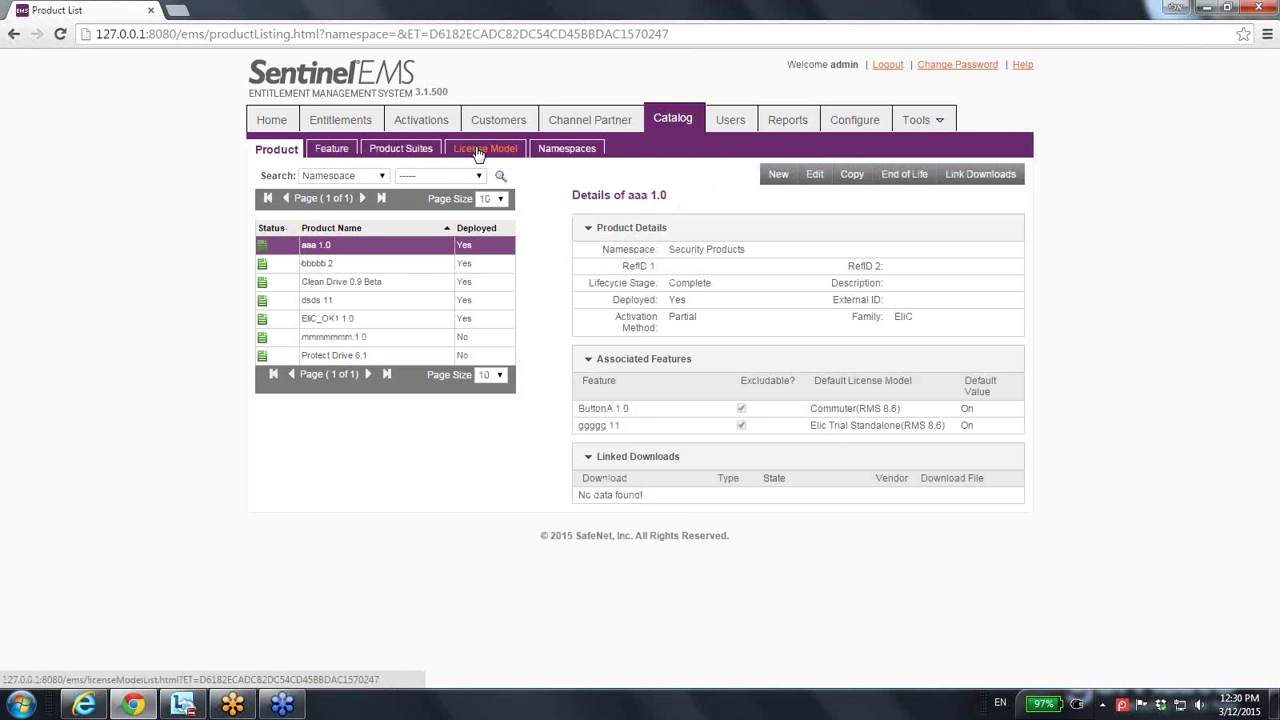
click(338, 124)
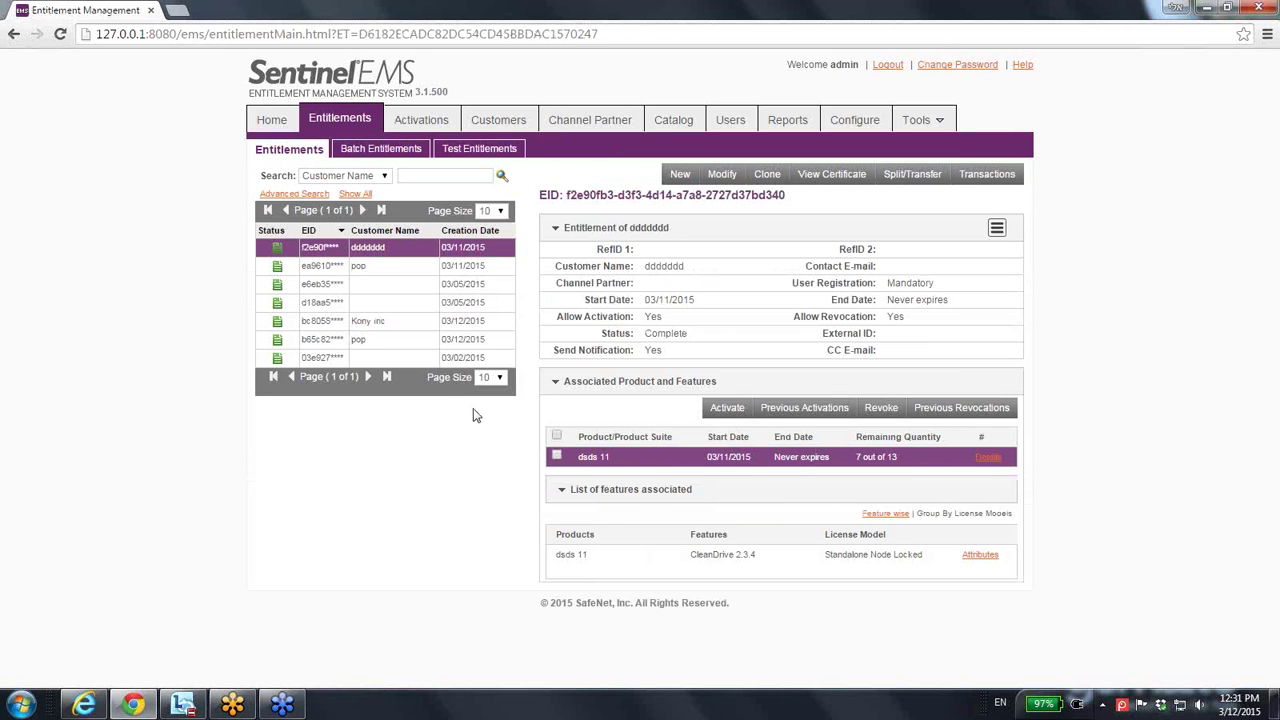
click(682, 177)
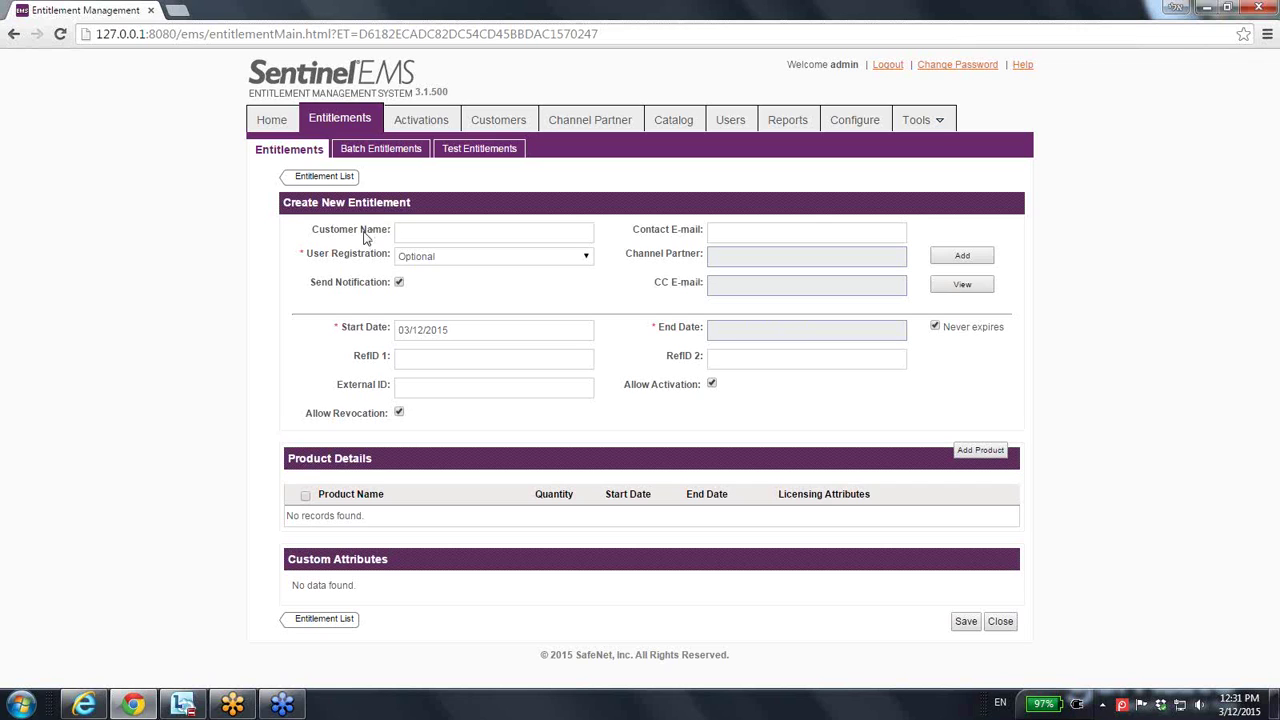
click(420, 234)
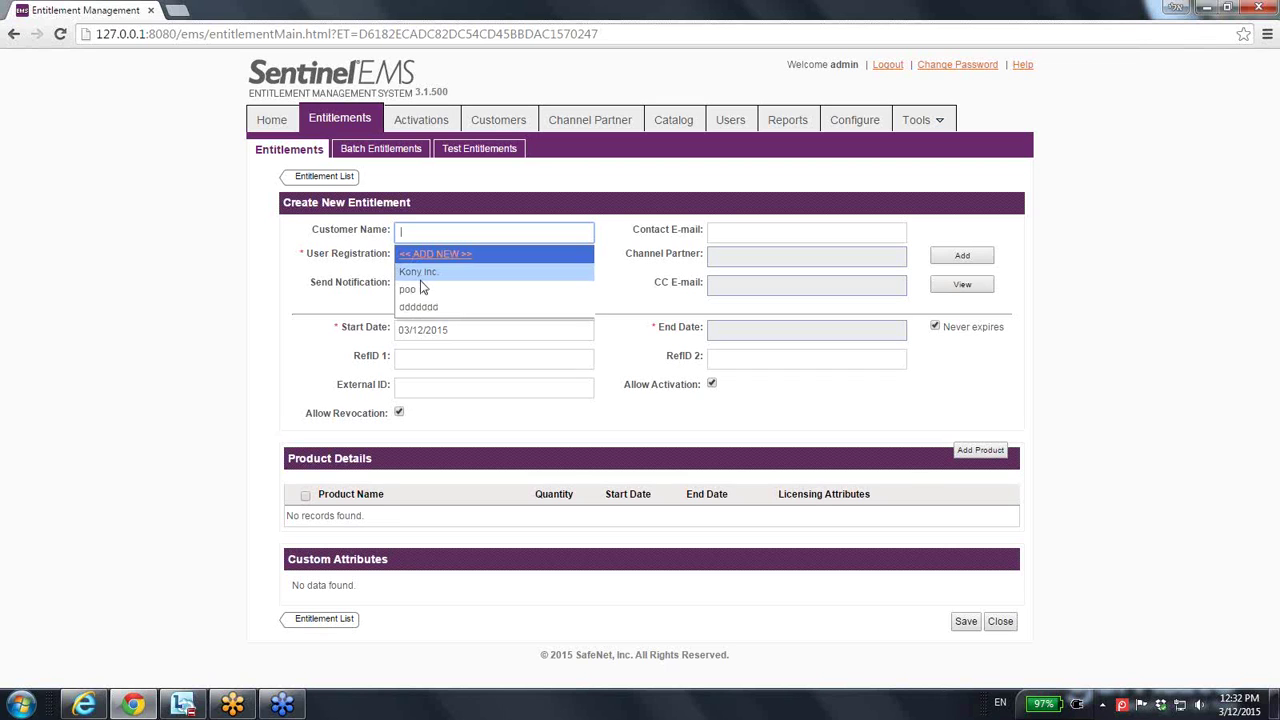
click(421, 276)
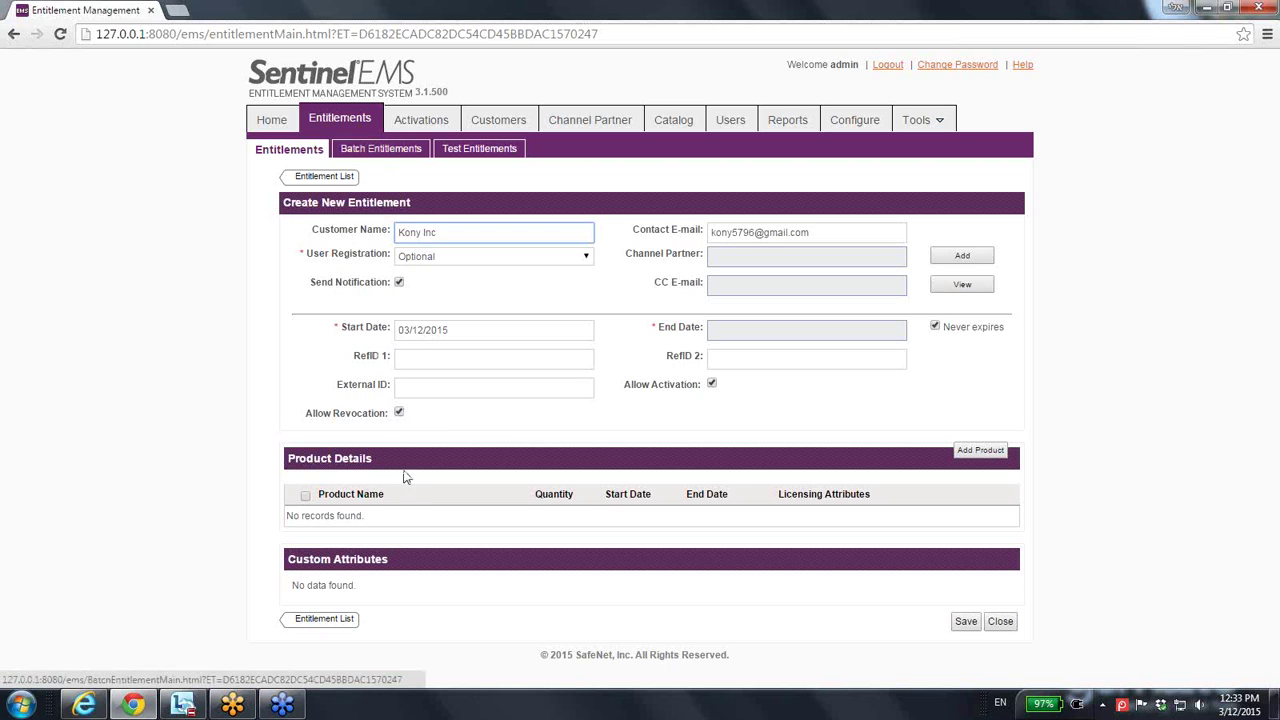
Find the product EliC_OK1 1.0 among the available products and add it to the list for the entitlement
click(975, 452)
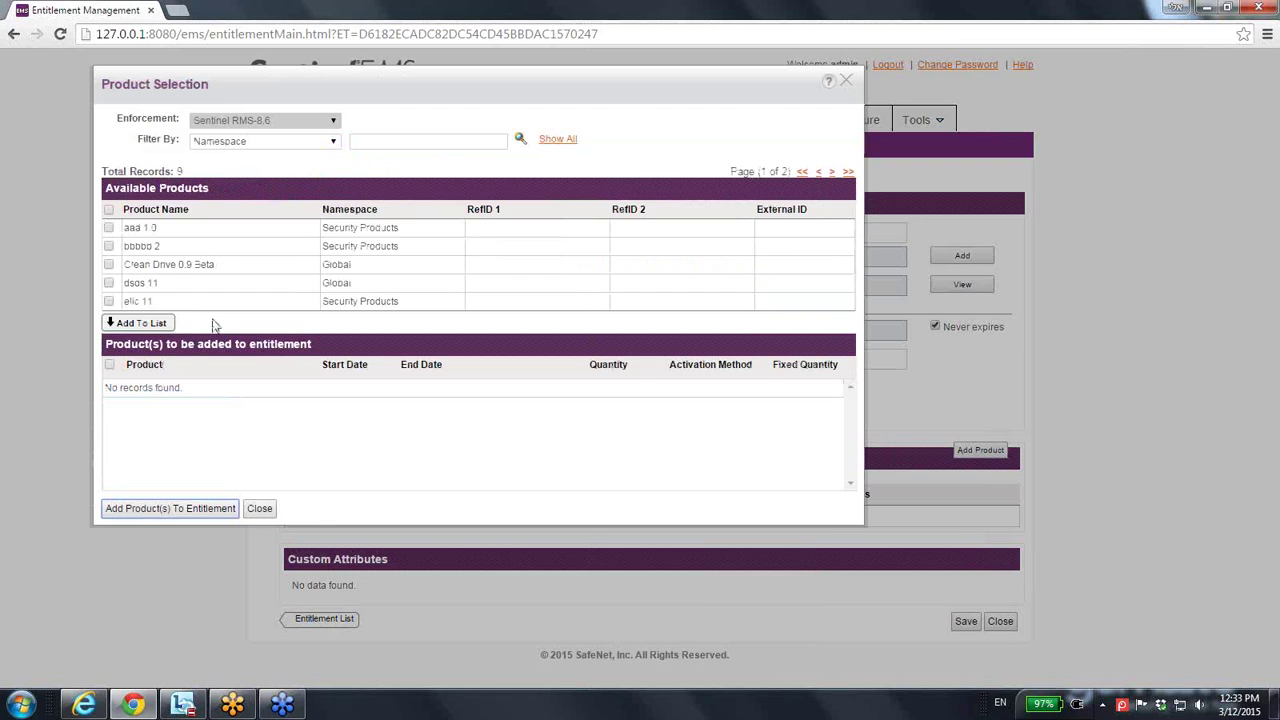
click(333, 146)
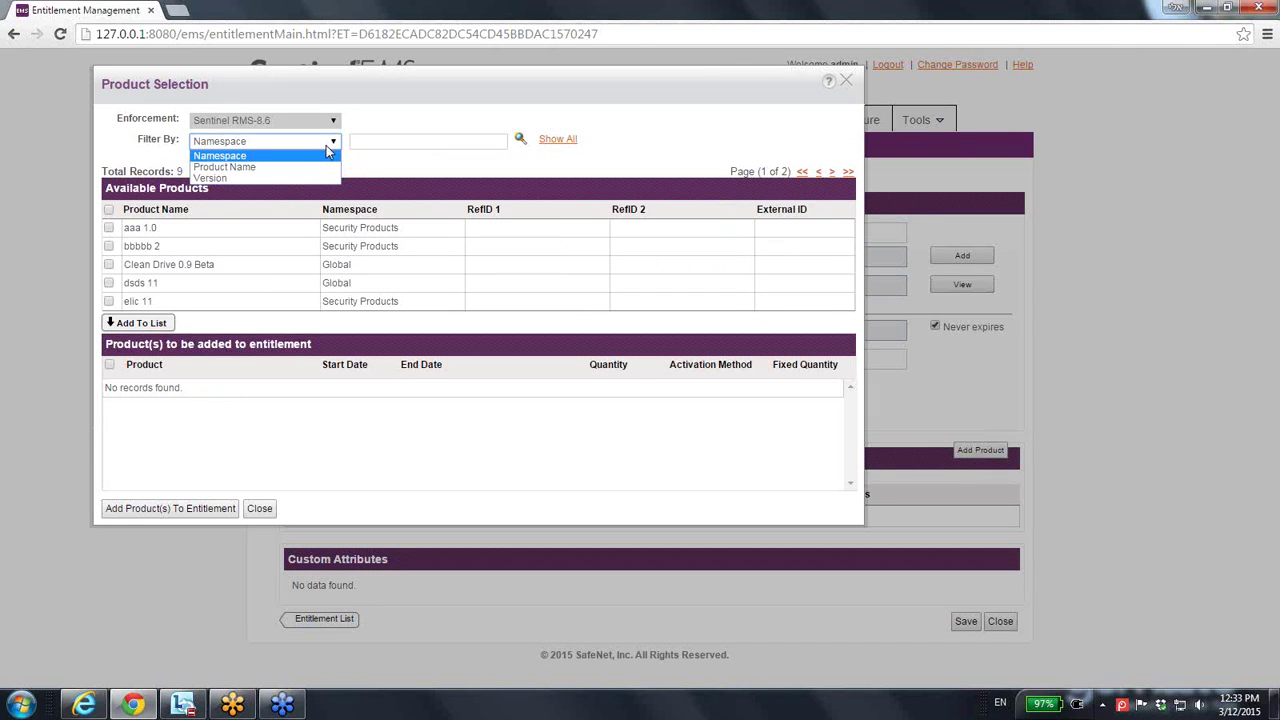
click(297, 167)
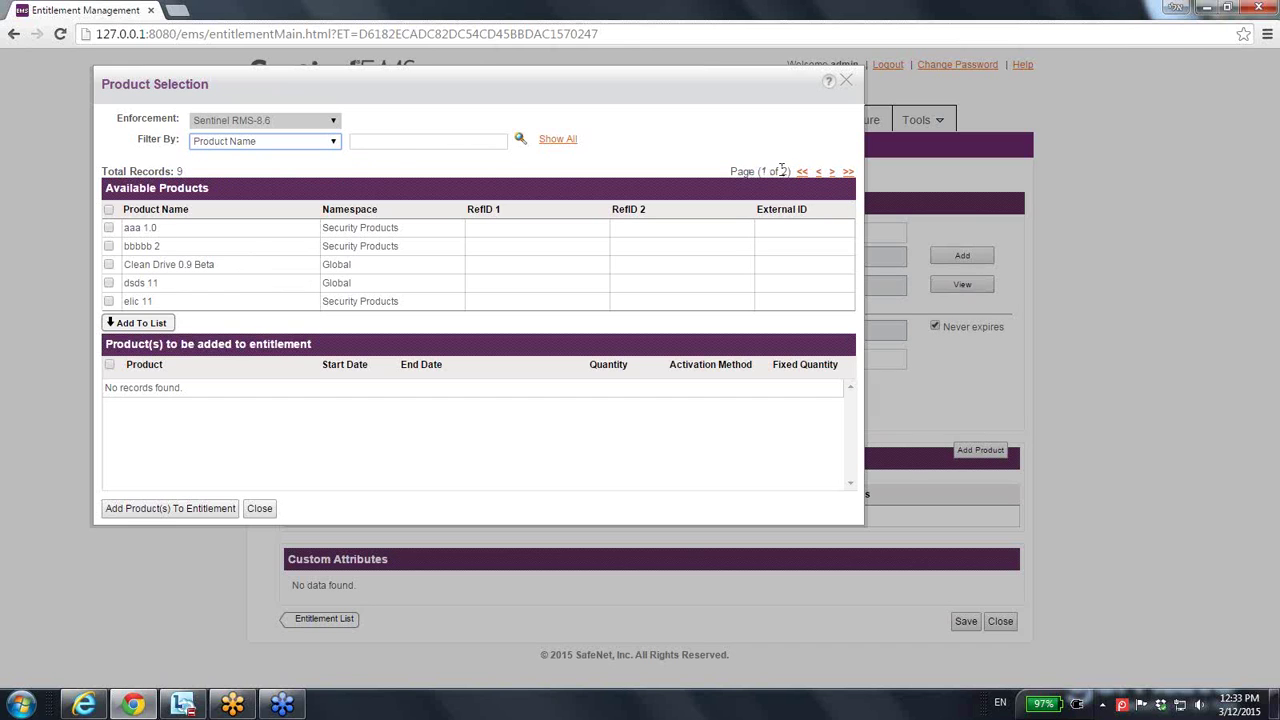
click(832, 173)
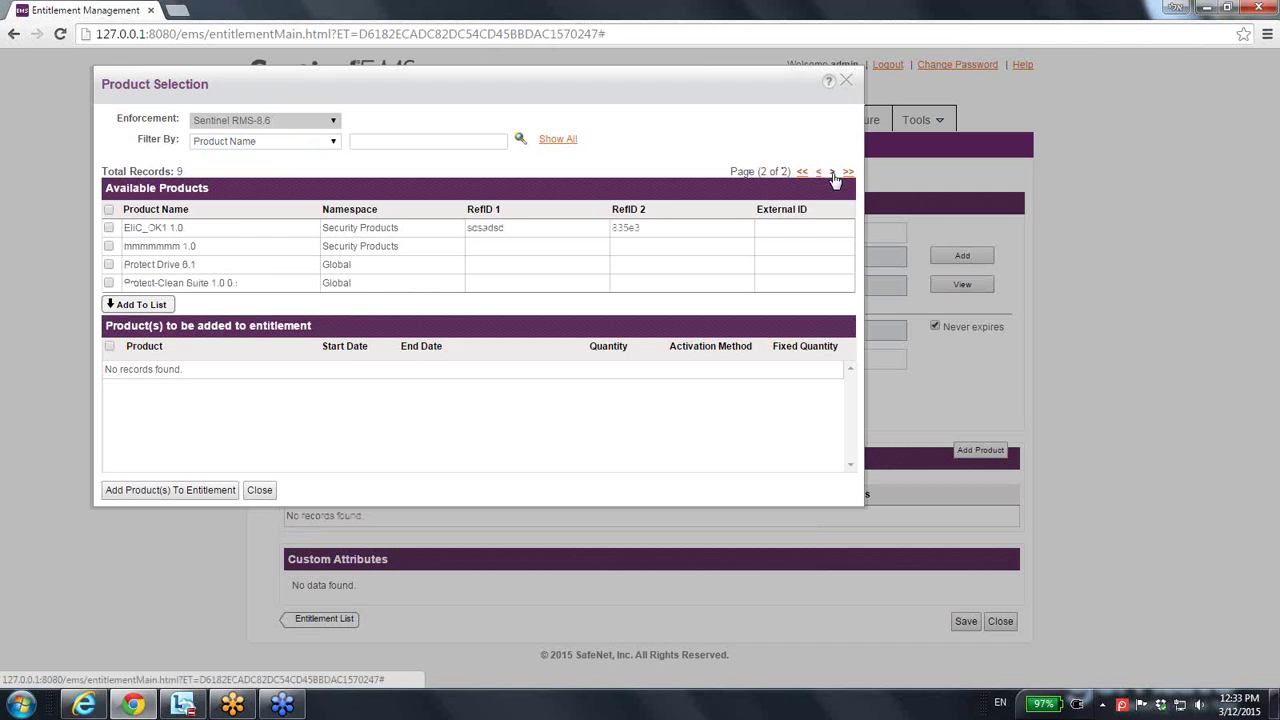
click(109, 228)
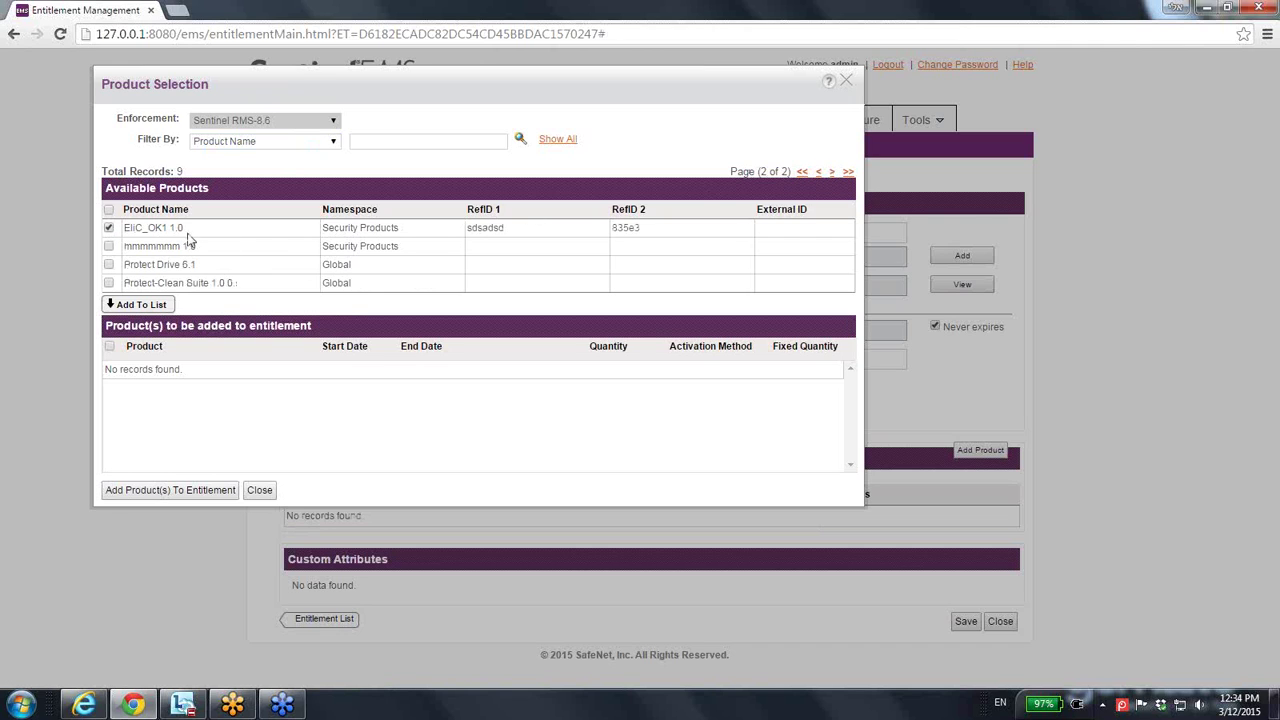
click(109, 228)
click(140, 304)
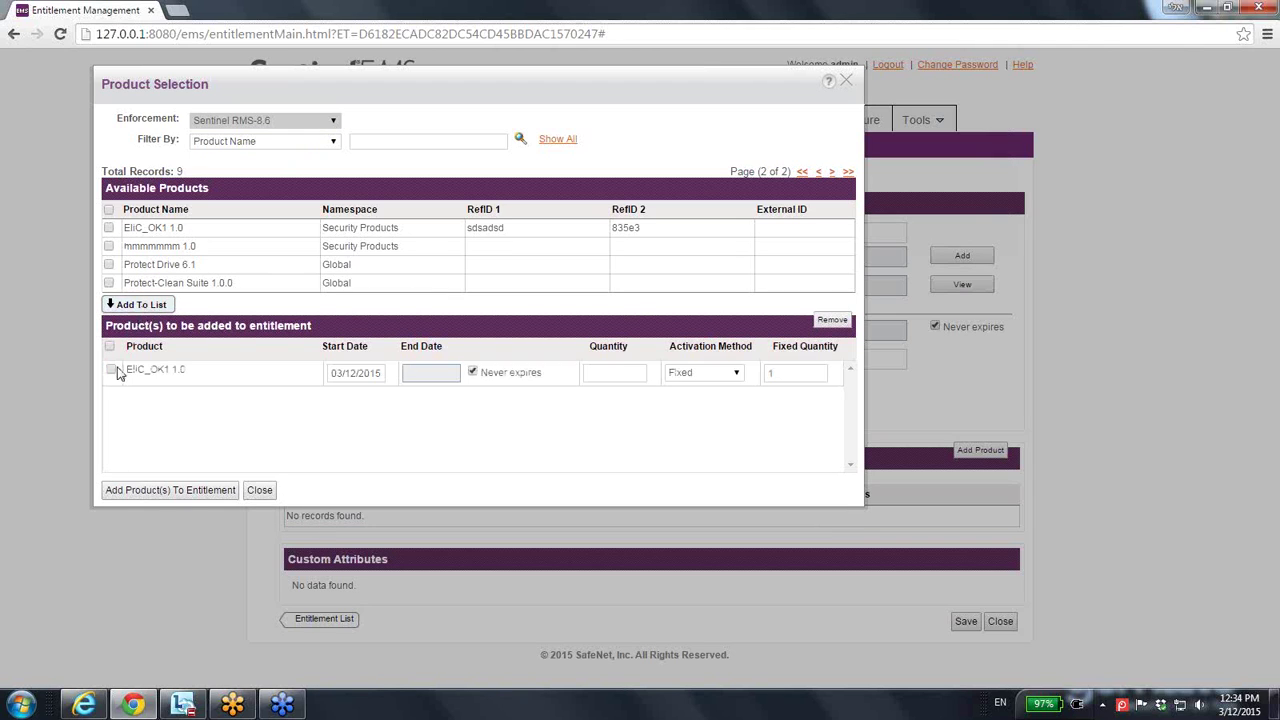
Set the quantity of EliC_OK1 1.0 to 5 and add the product to the entitlement
click(111, 370)
click(596, 375)
click(200, 494)
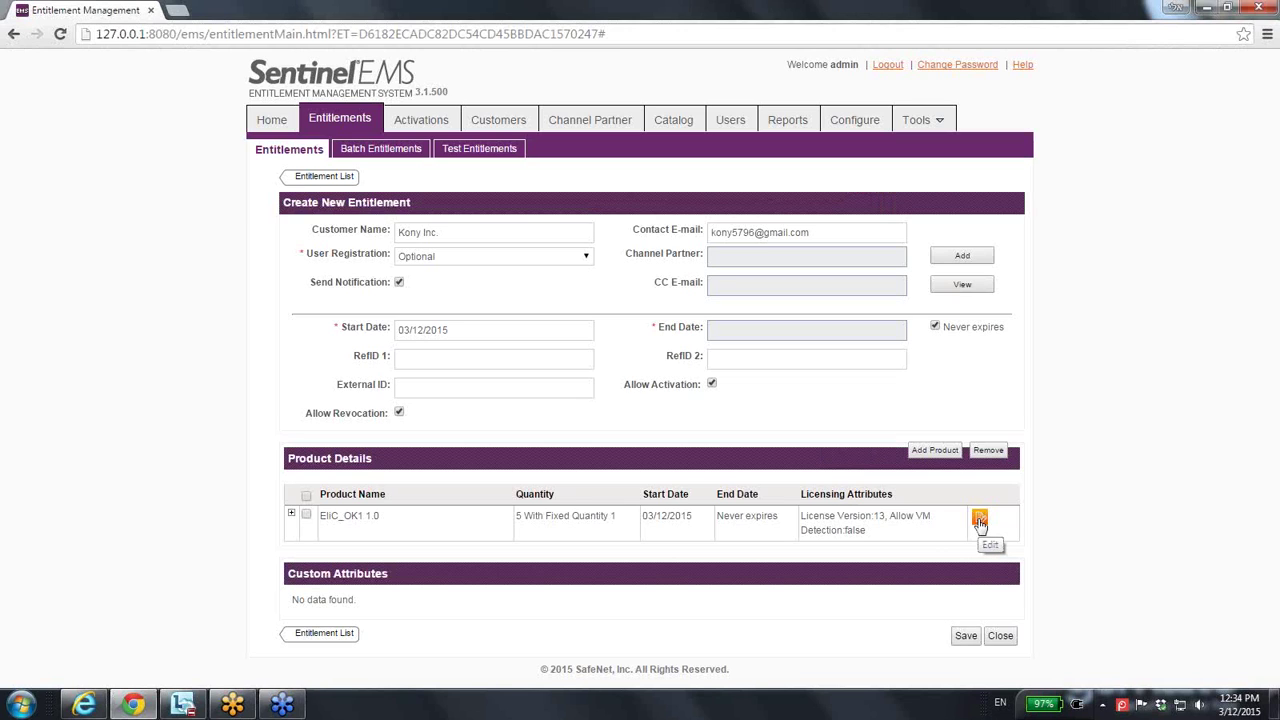
Edit the EliC_OK1 1.0 line item, setting the EliC_F1 1.0 license end date to 09/01/2015 and seat count to 20
click(980, 520)
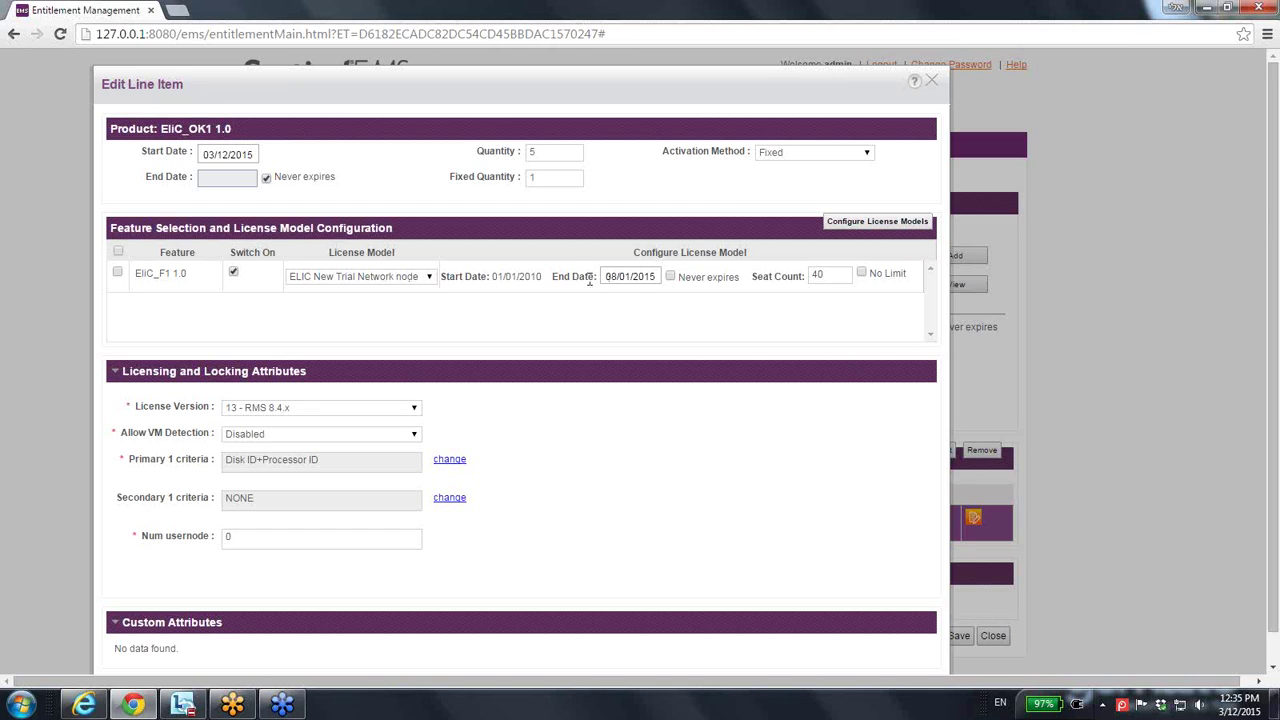
click(647, 279)
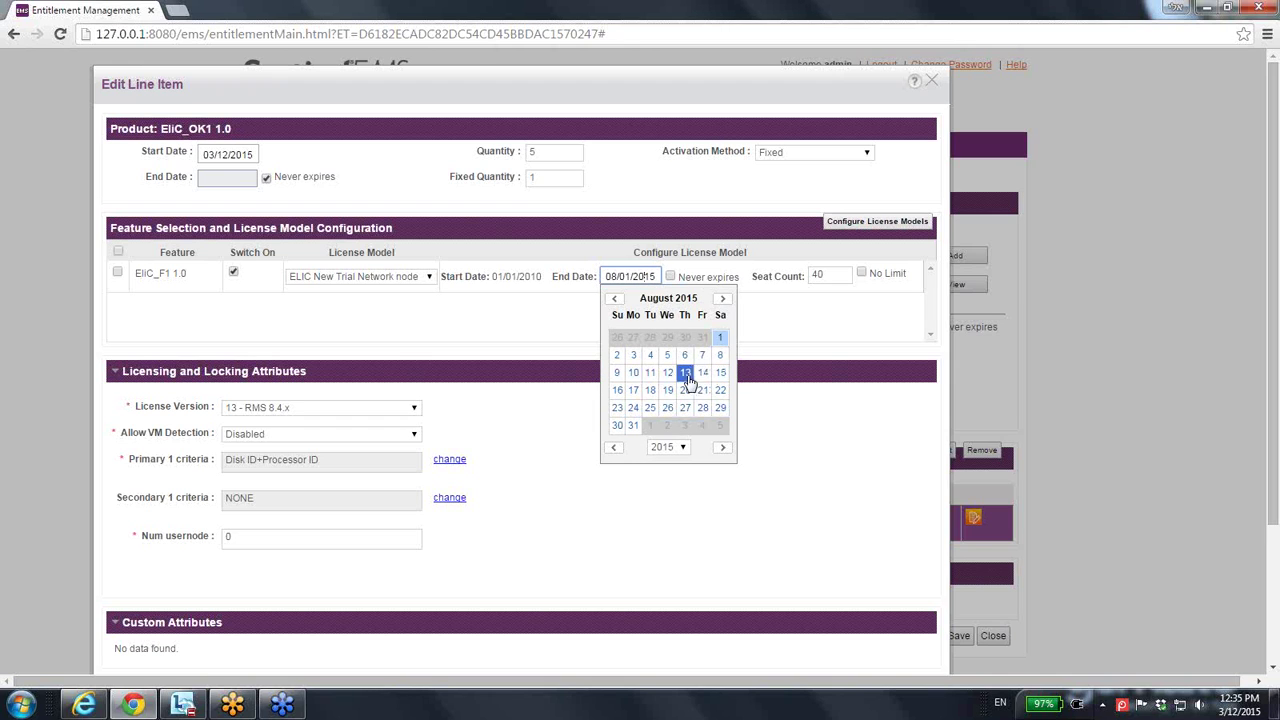
click(723, 300)
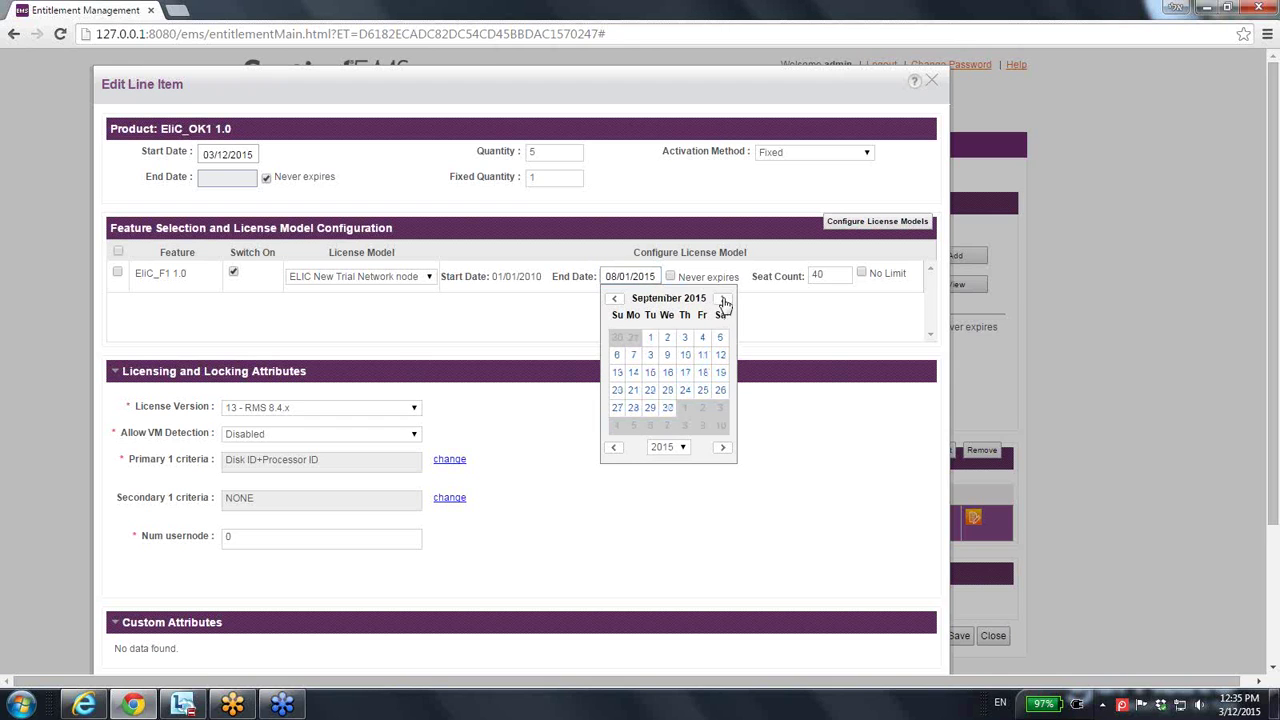
click(653, 341)
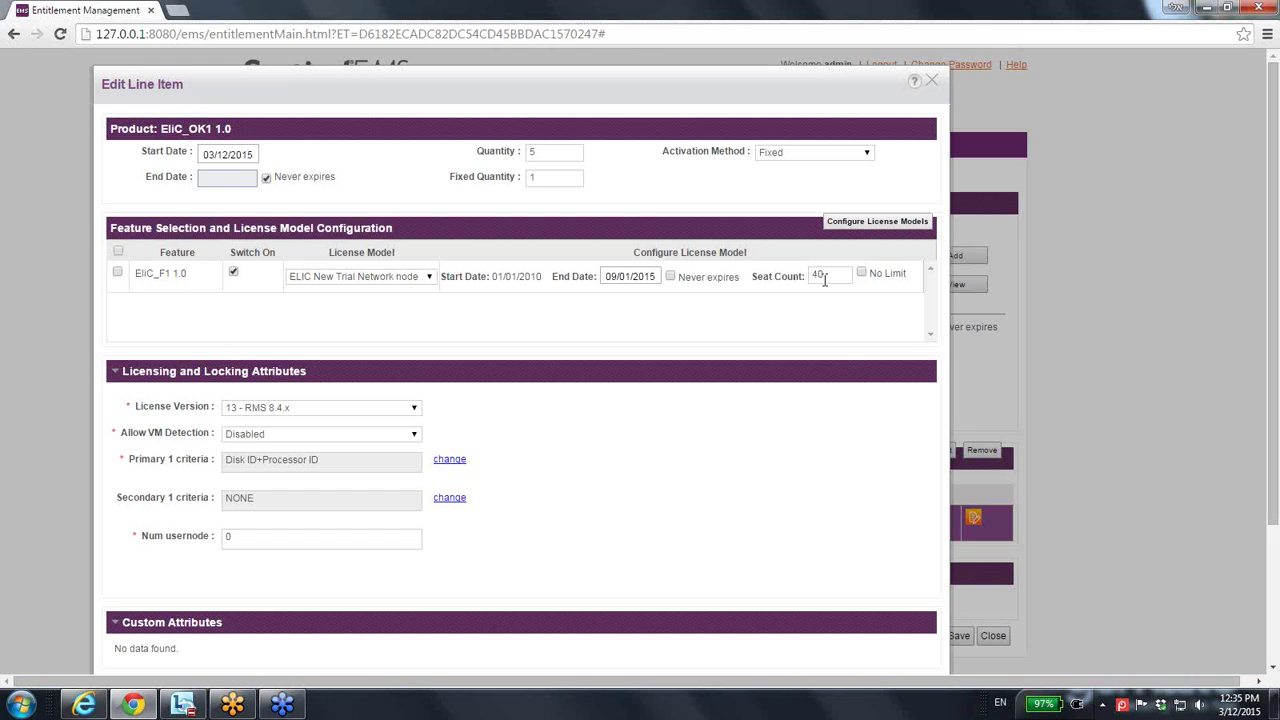
drag(824, 280, 805, 280)
text(20)
Remove Processor ID from the Primary 1 locking criteria, leaving only Disk ID, and save the line item
scroll(800, 443, down, 3)
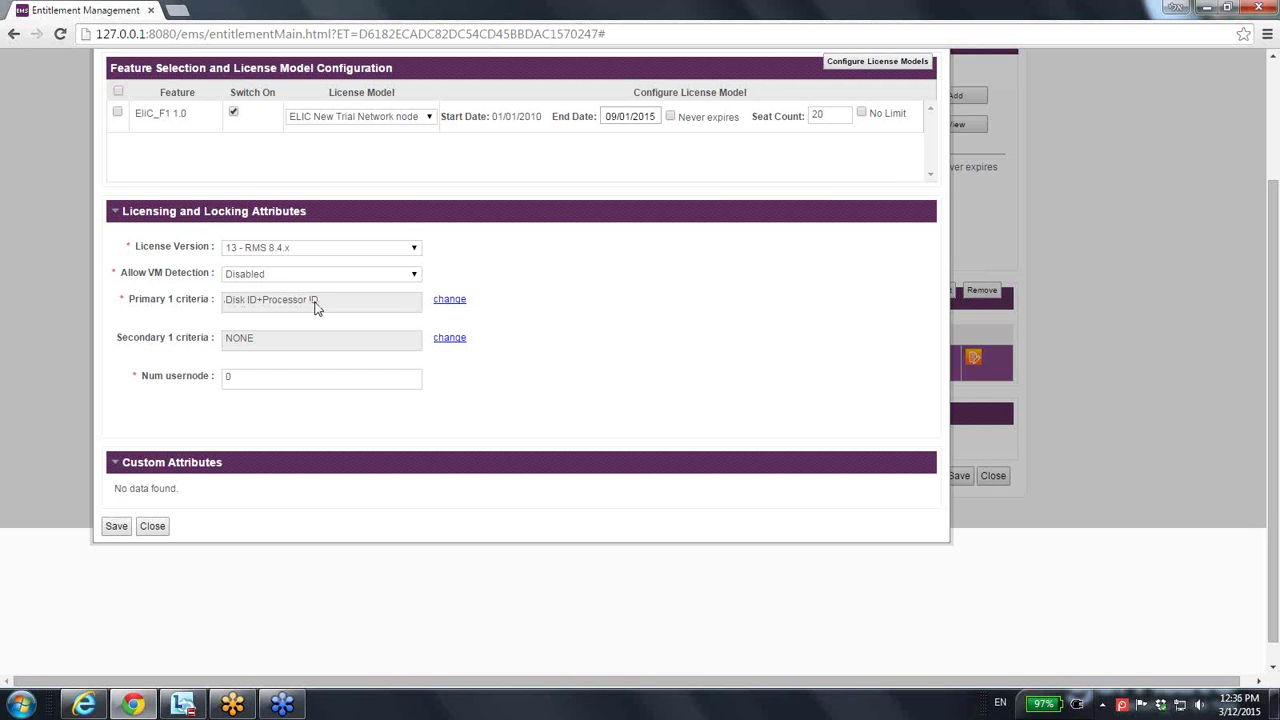
click(458, 300)
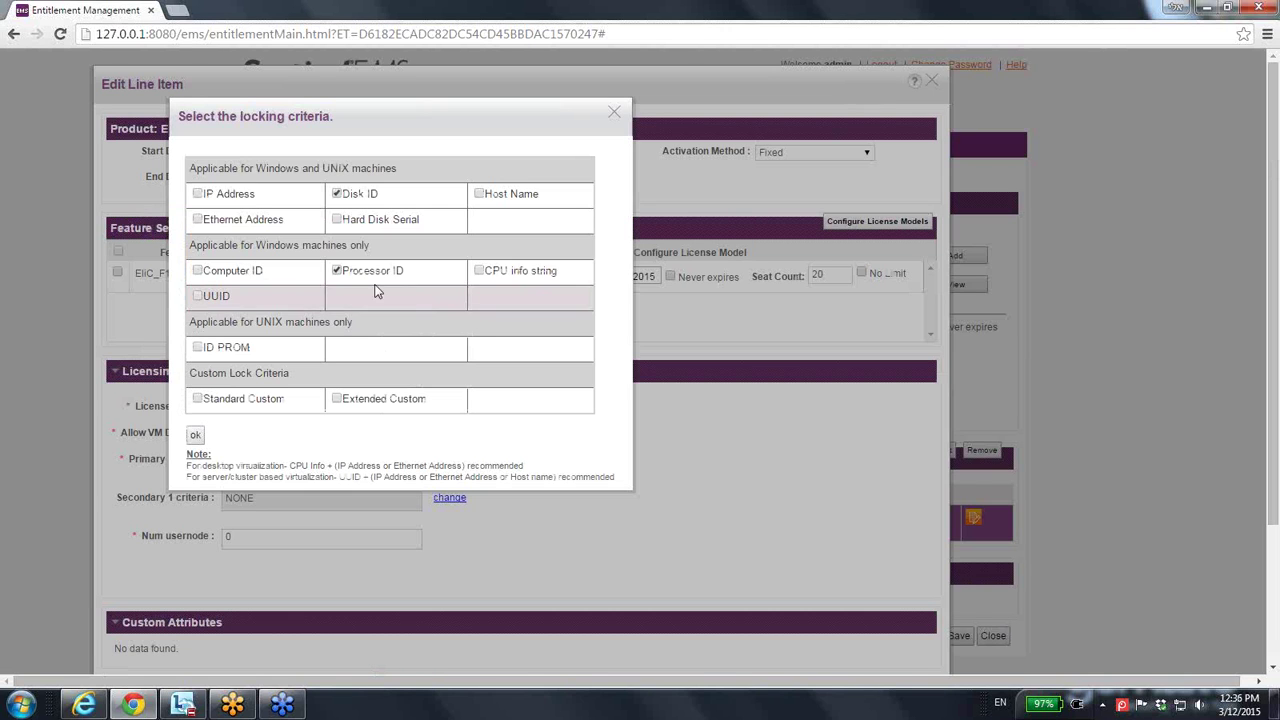
click(337, 271)
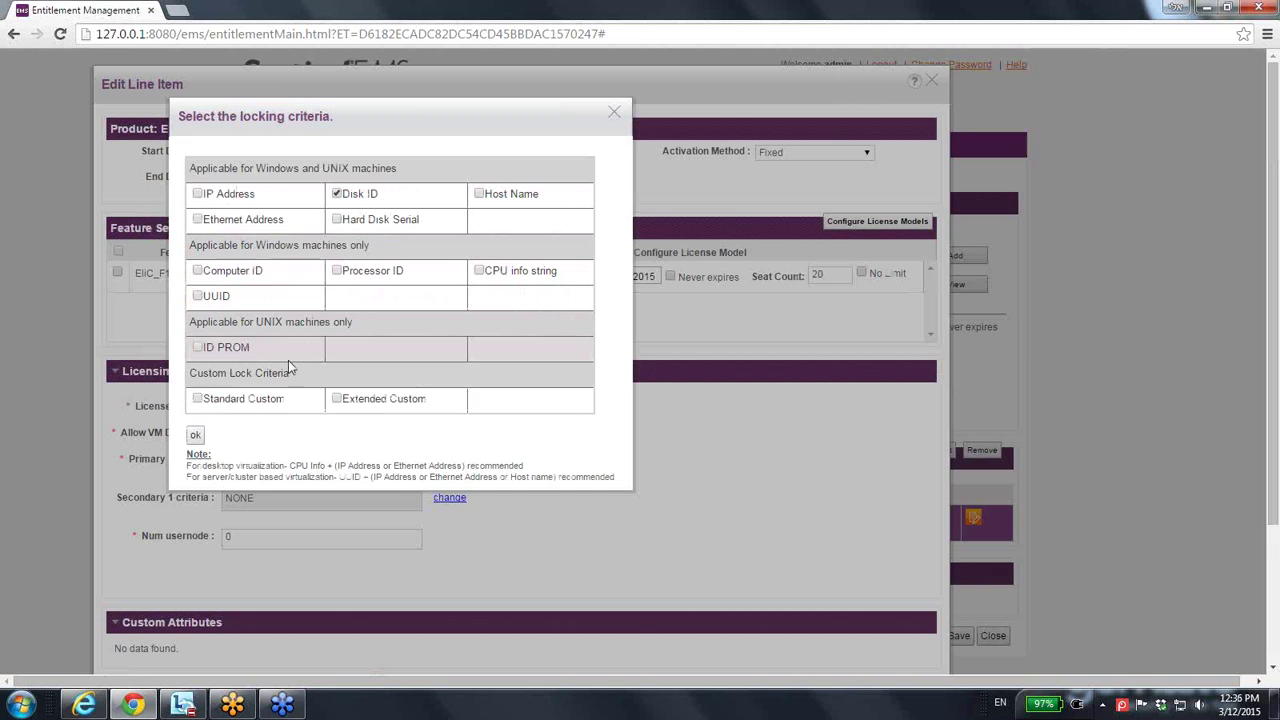
click(195, 435)
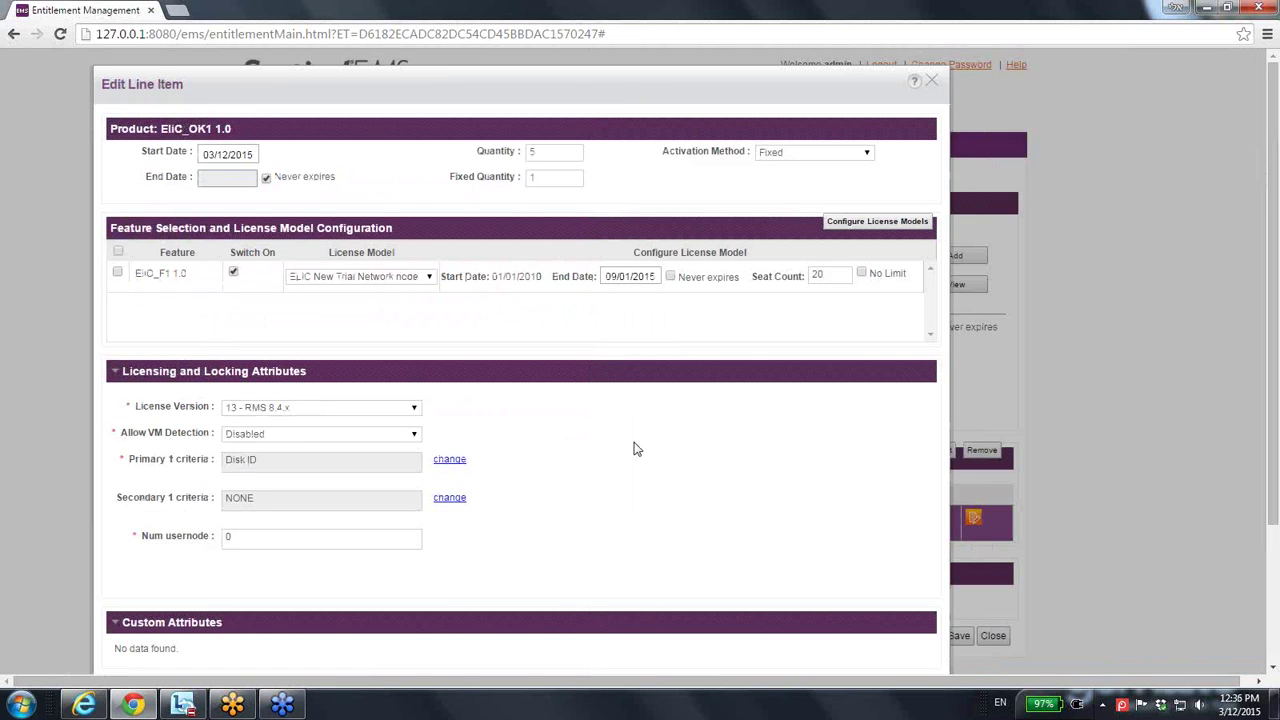
scroll(633, 449, down, 1)
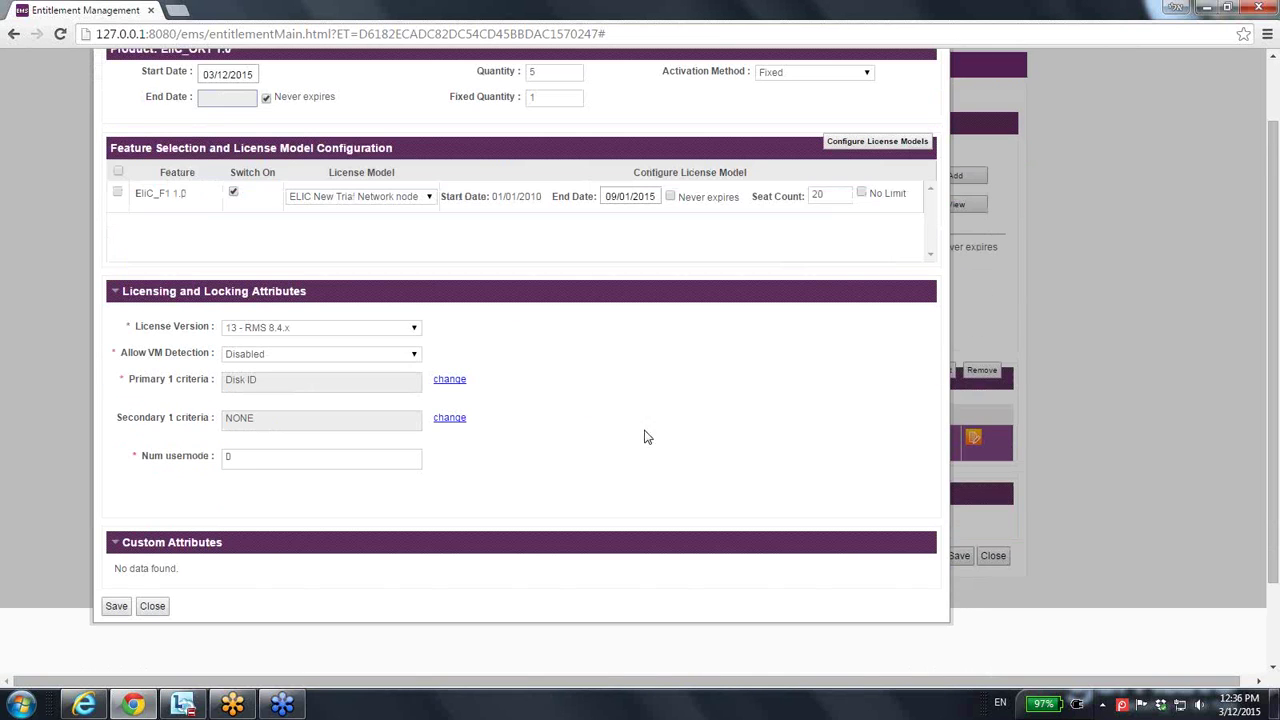
scroll(686, 390, up, 1)
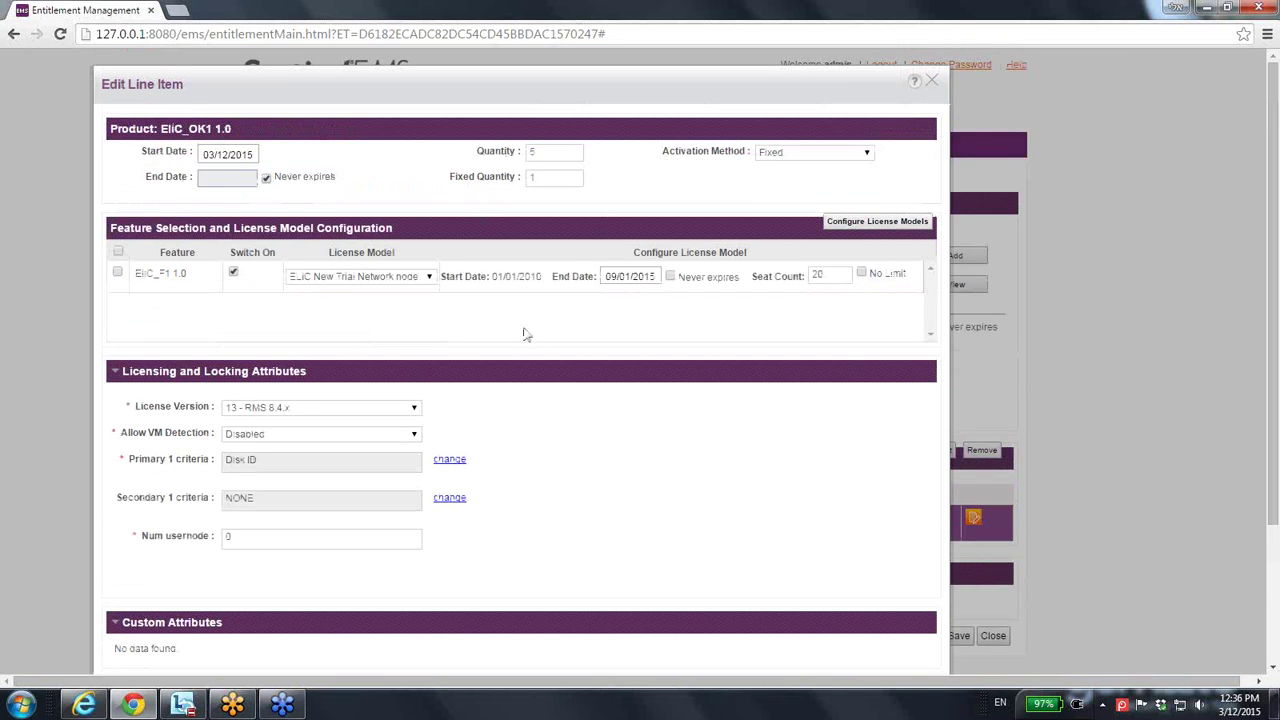
scroll(580, 432, down, 2)
click(118, 524)
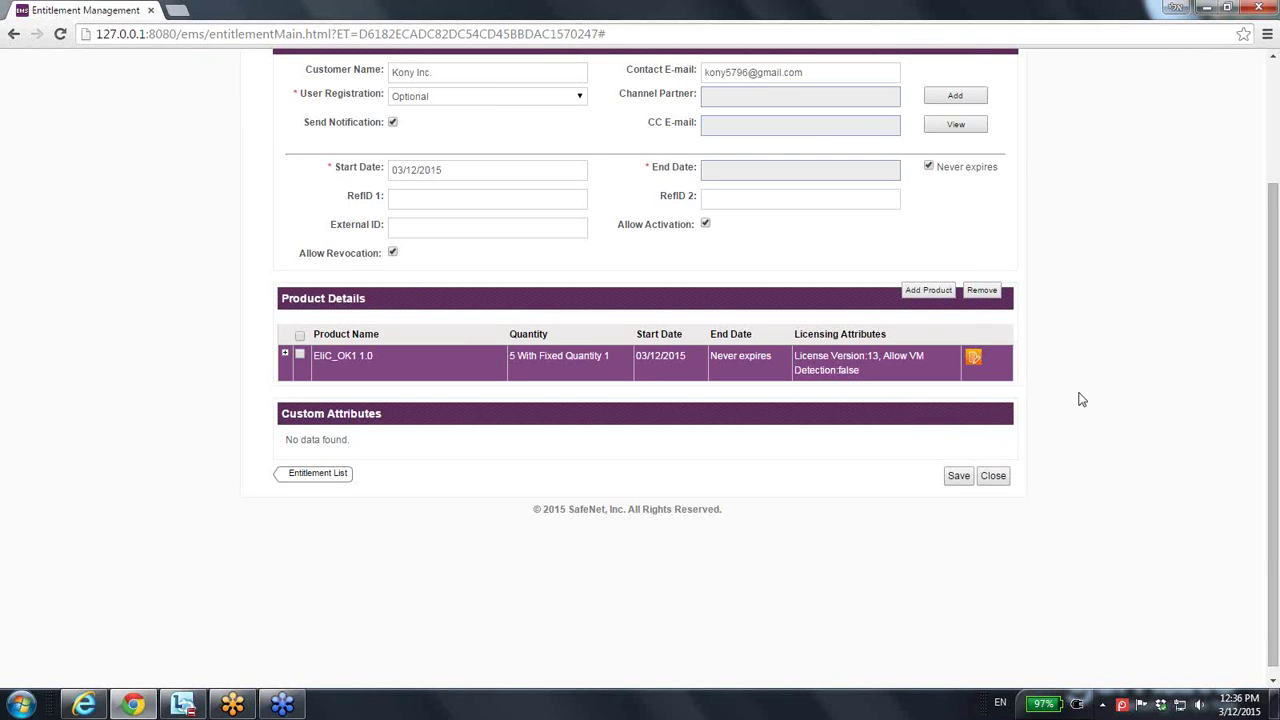
Save the new Kony Inc. entitlement and commit it without remarks
scroll(1080, 397, up, 2)
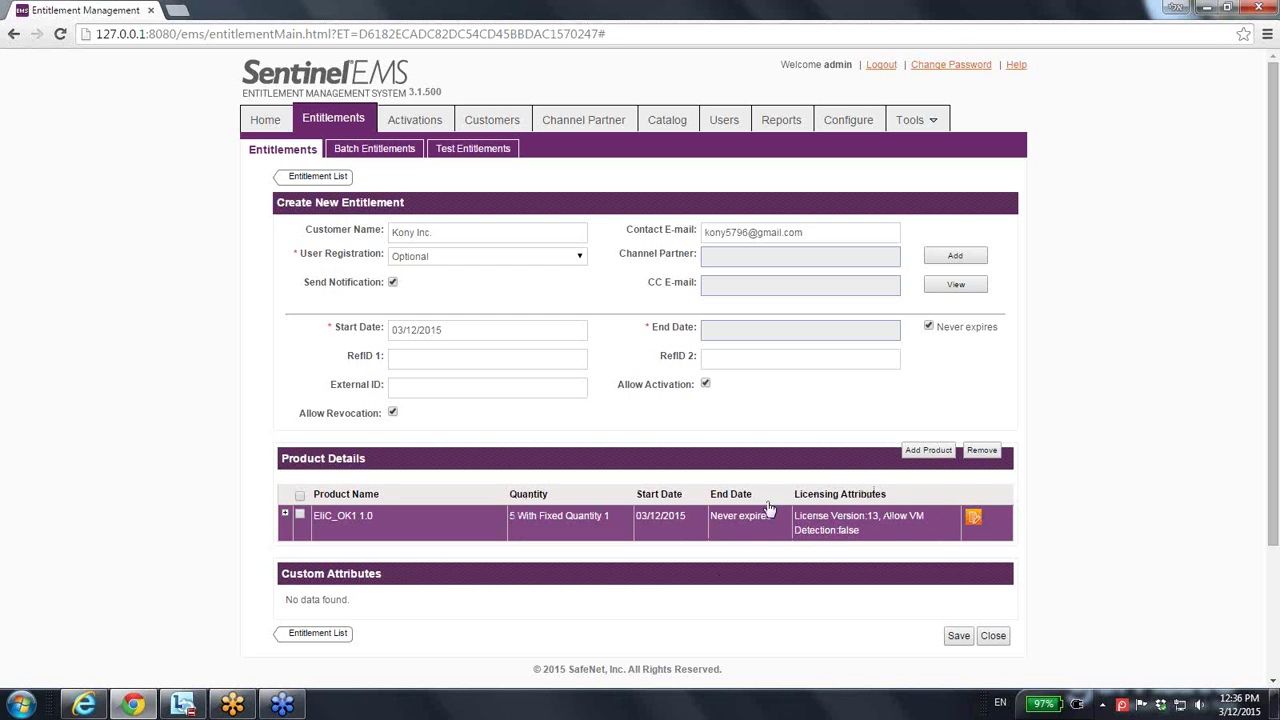
scroll(1069, 505, down, 1)
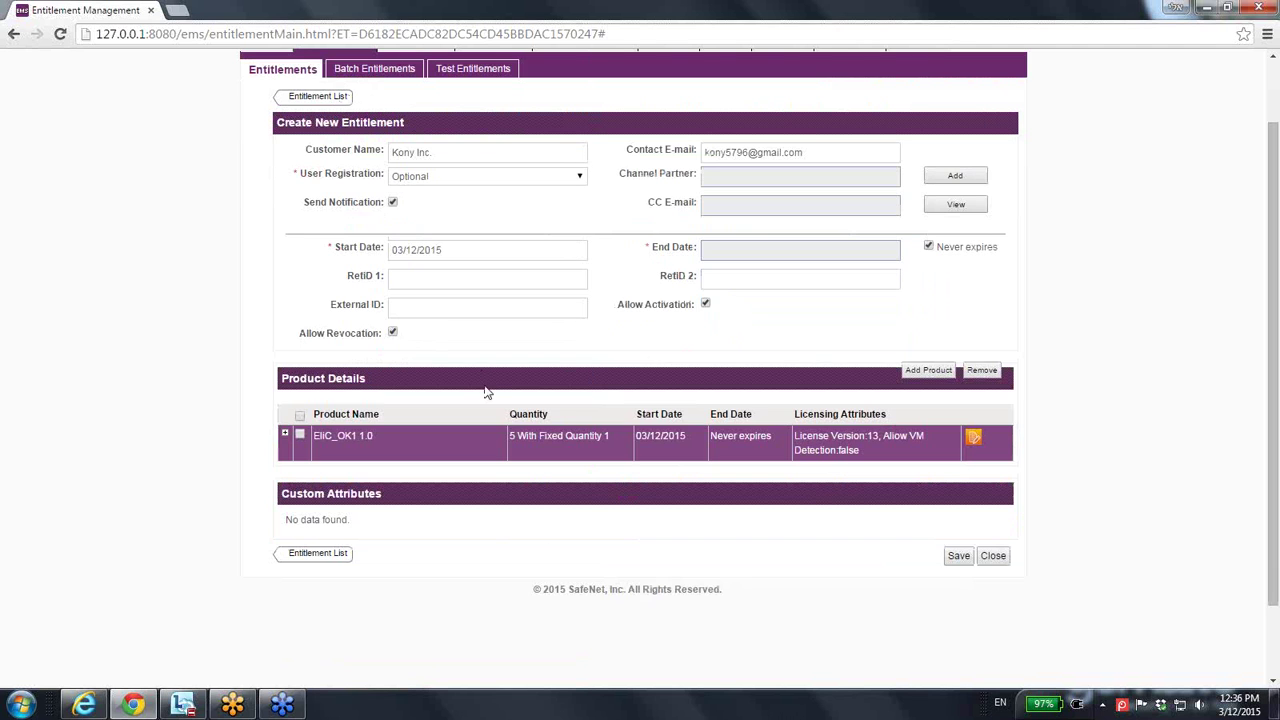
click(959, 557)
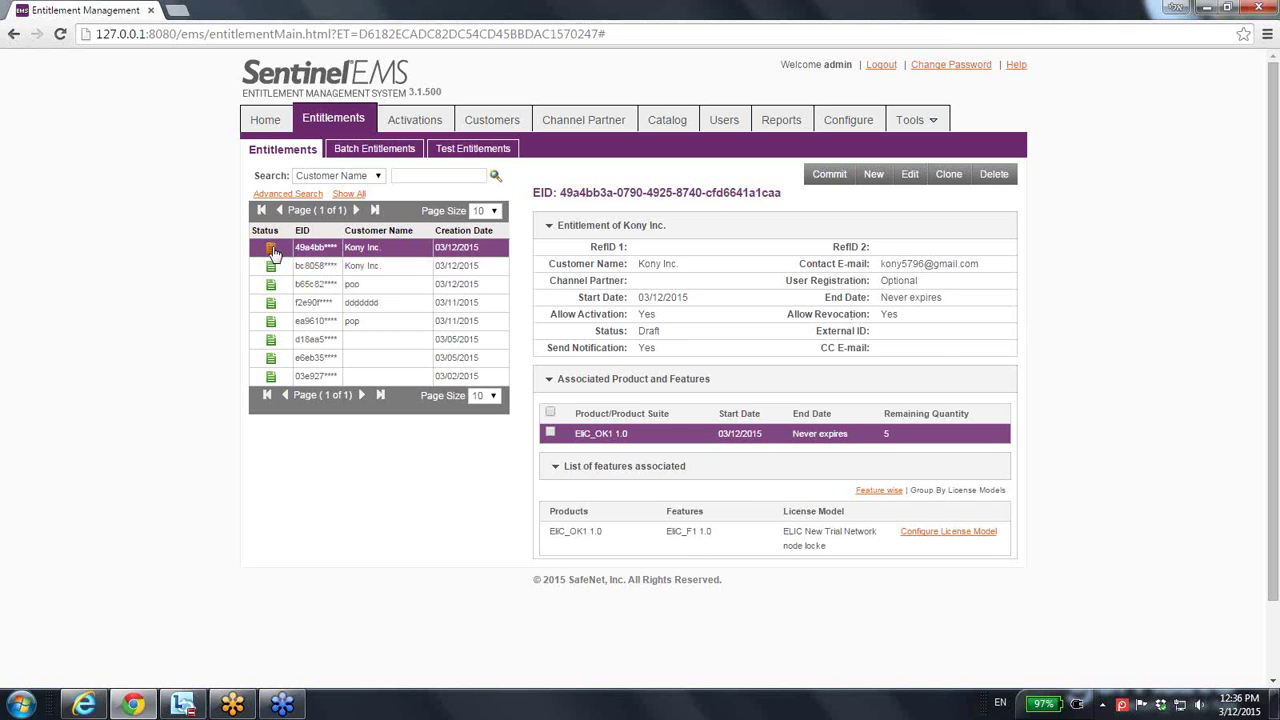
click(828, 177)
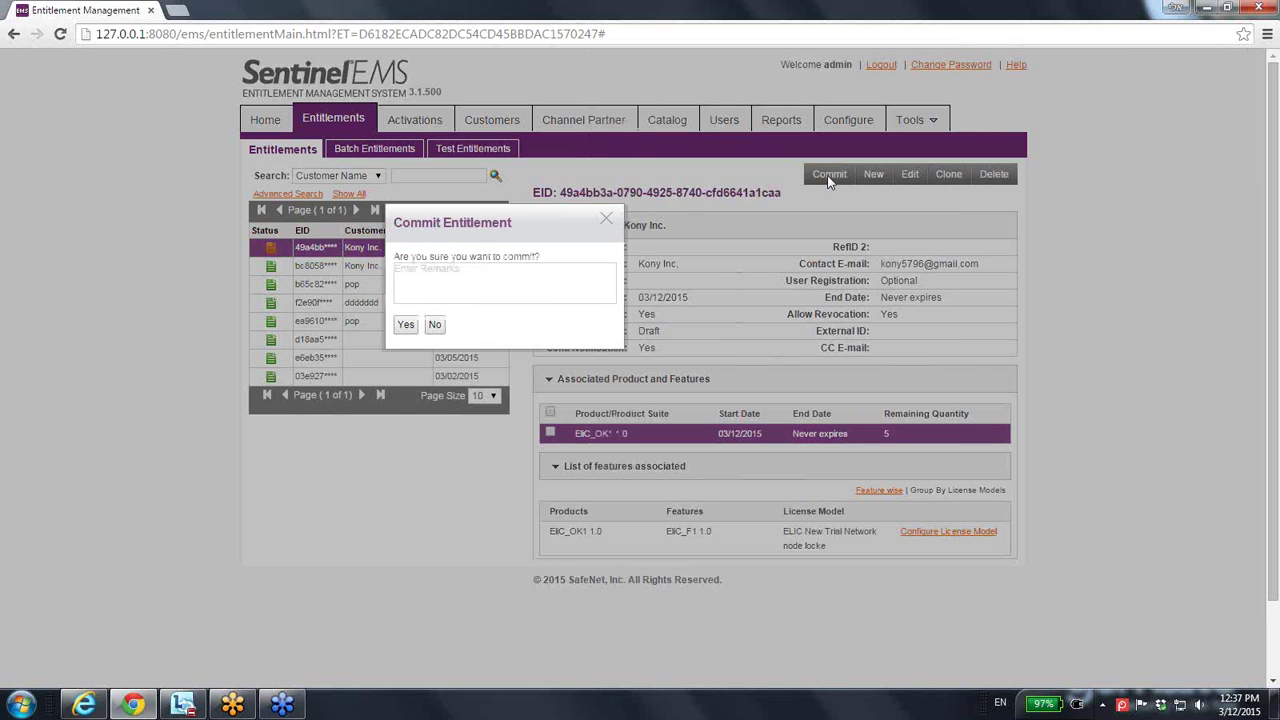
click(406, 326)
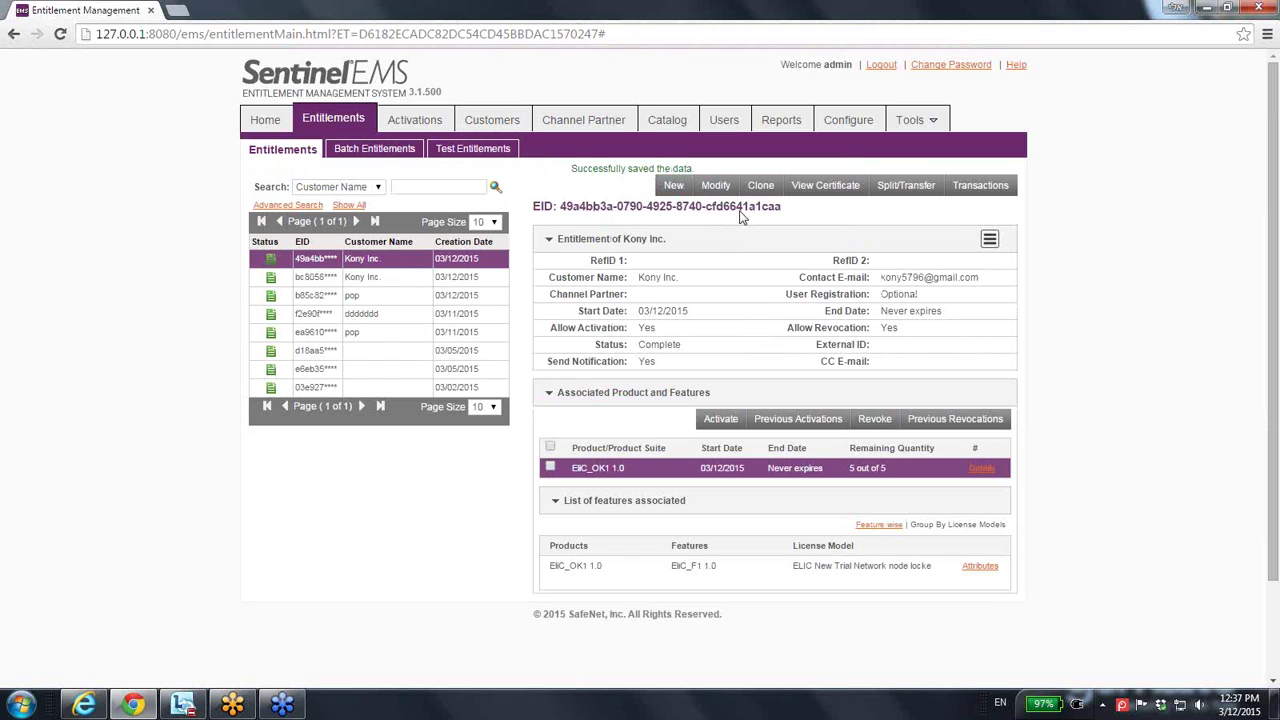
View the entitlement certificate, copy the product key of EliC_OK1 1.0, and close the certificate
click(822, 190)
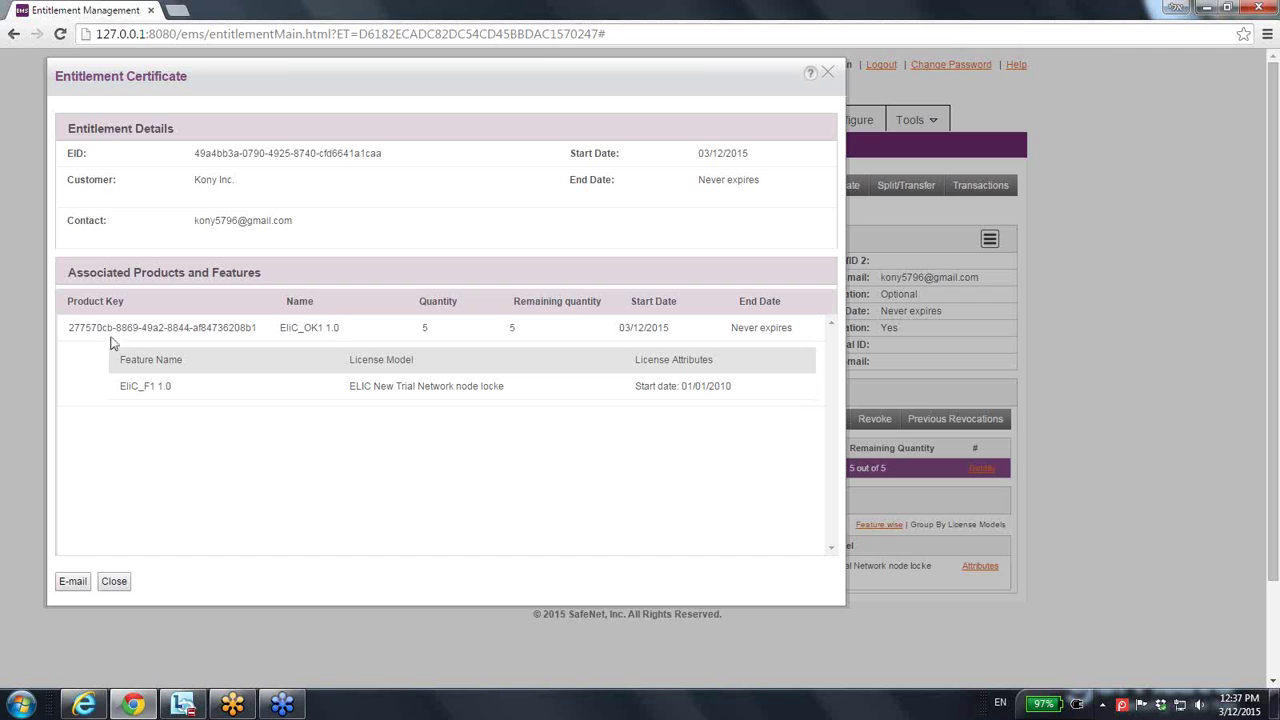
drag(70, 328, 258, 330)
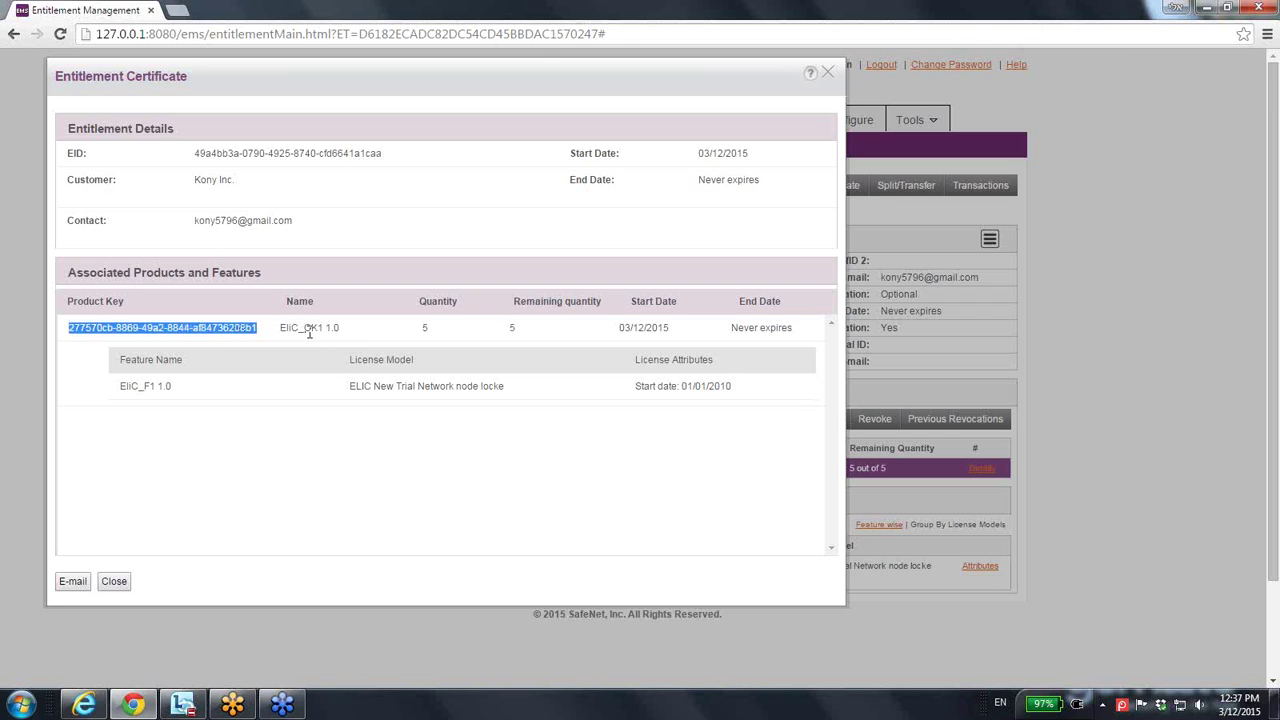
scroll(370, 335, down, 1)
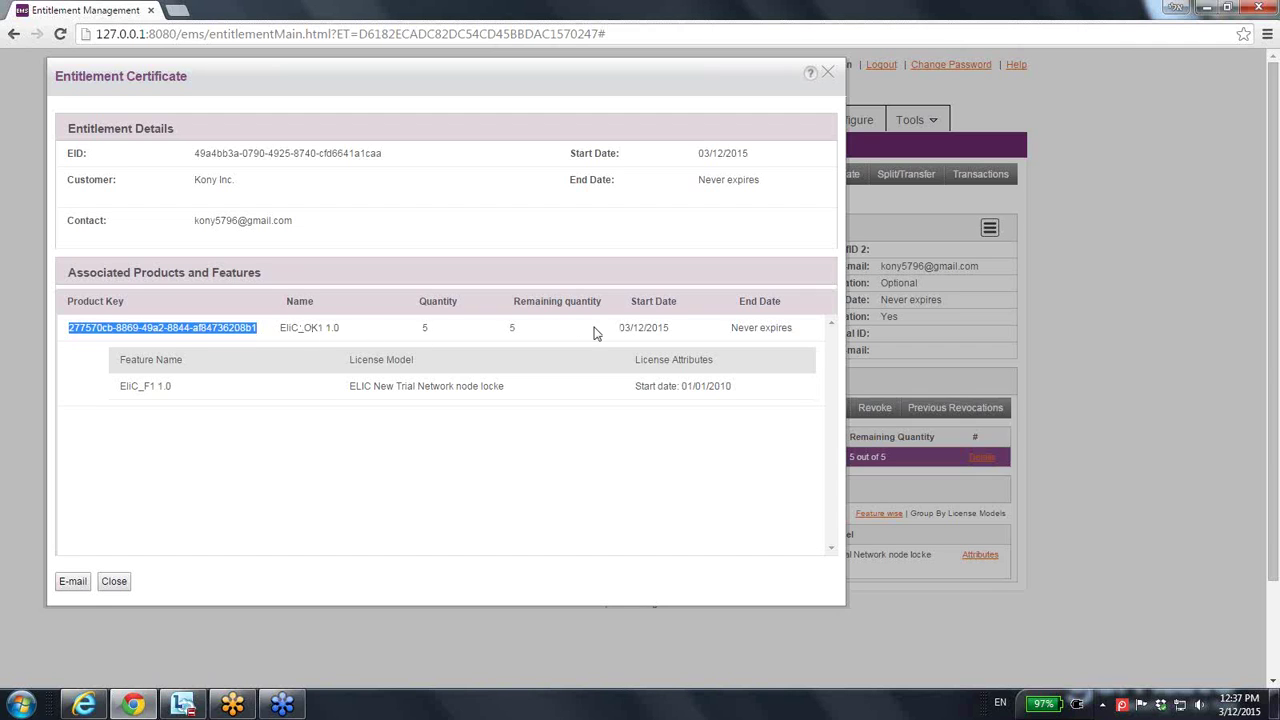
right_click(178, 322)
click(205, 338)
click(829, 74)
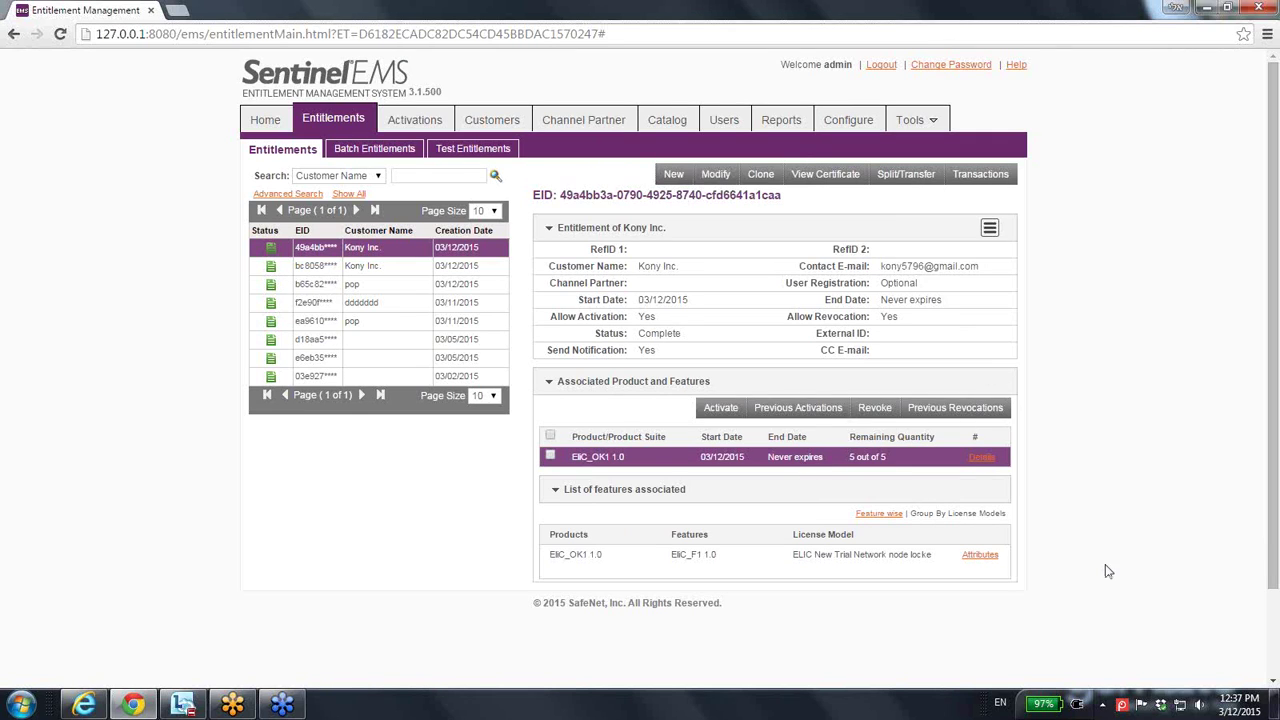
Check the remaining quantity of EliC_OK1 1.0 in the entitlement and log out of the admin account
click(880, 457)
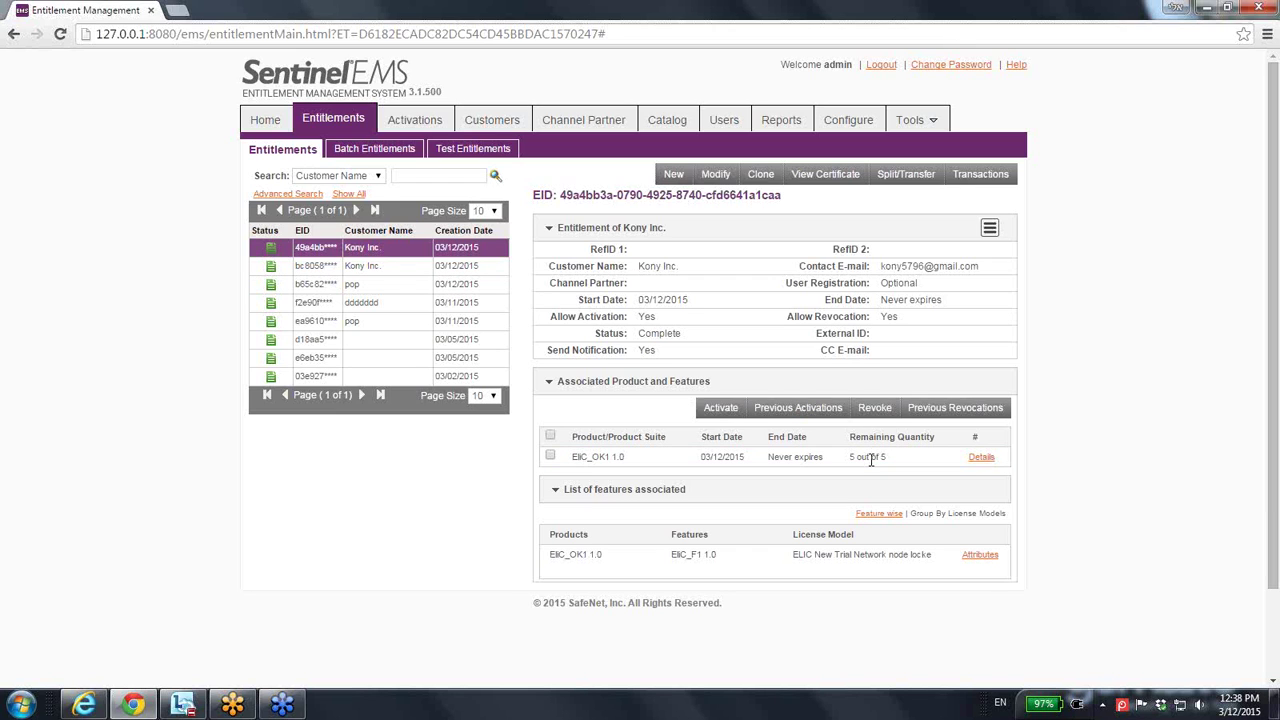
click(872, 457)
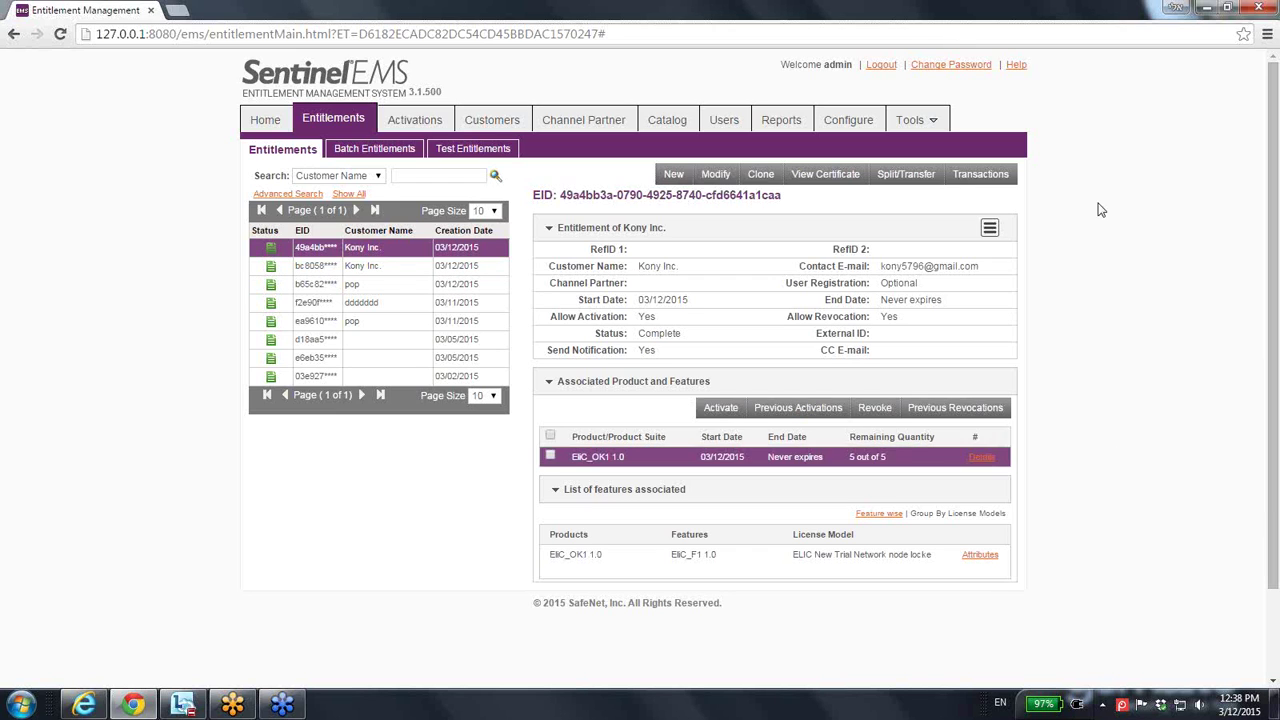
click(885, 66)
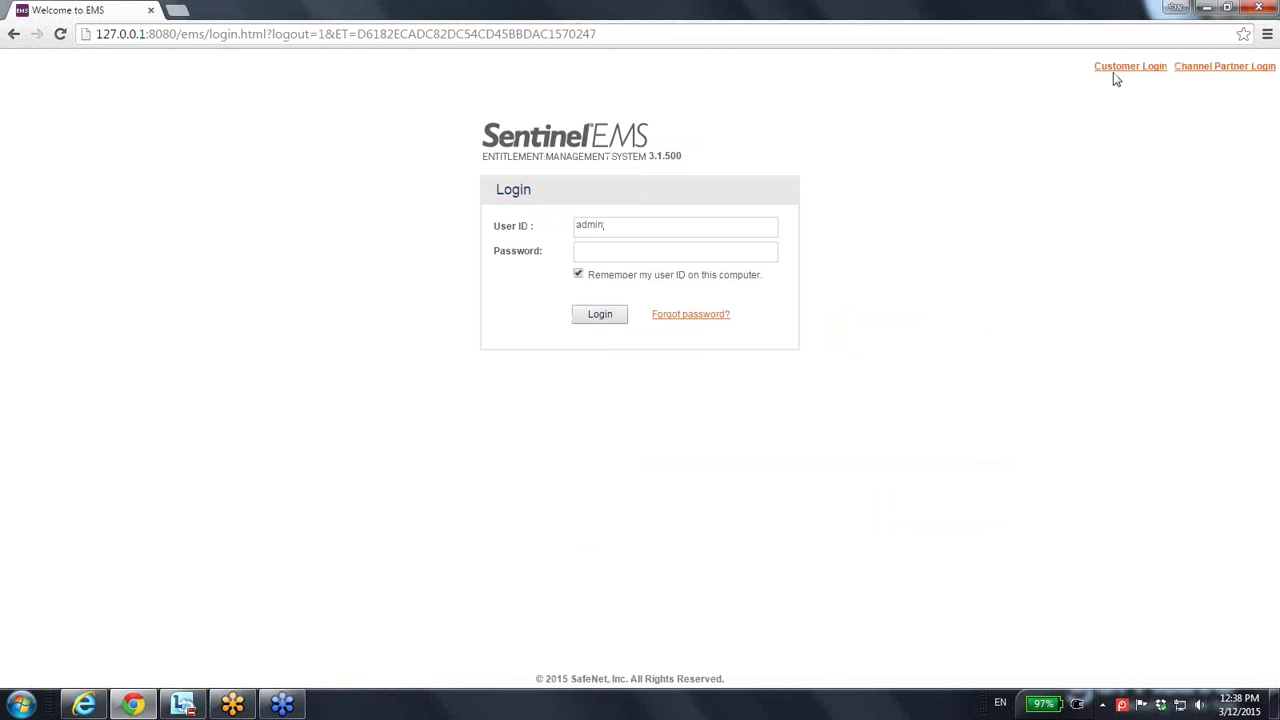
Open the customer login page and log in with the copied product key
click(1112, 68)
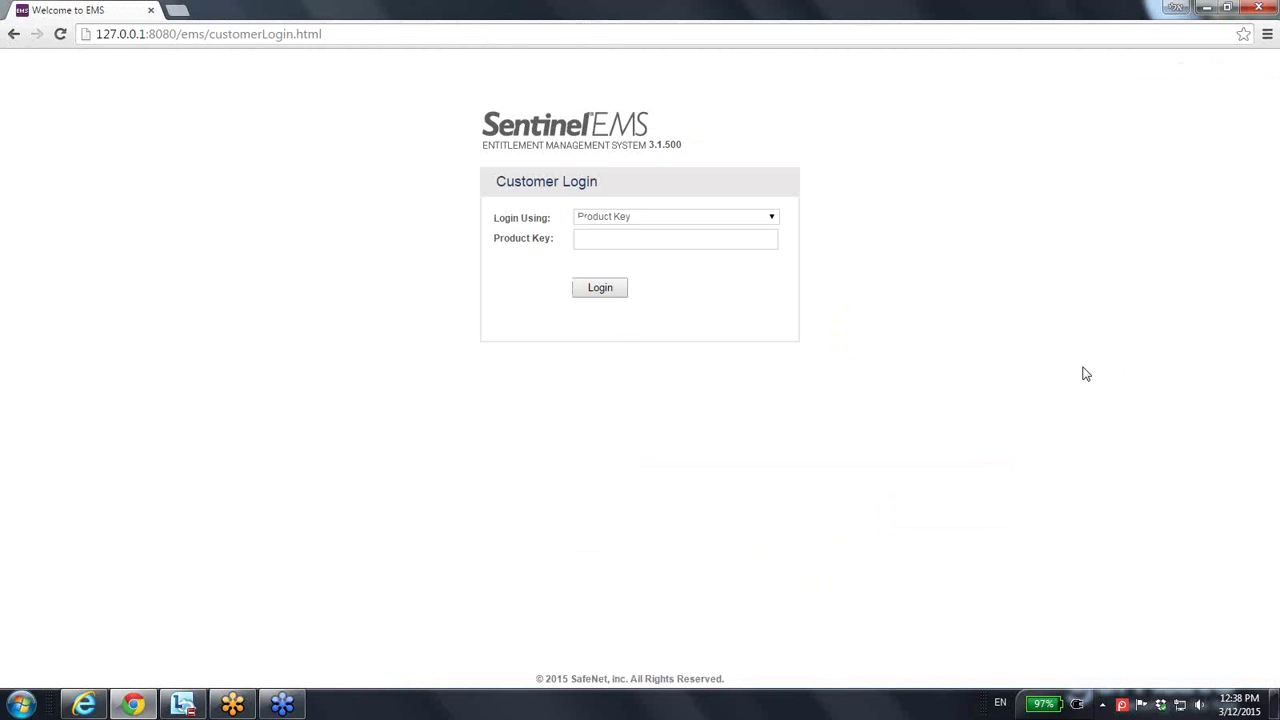
click(636, 238)
right_click(636, 238)
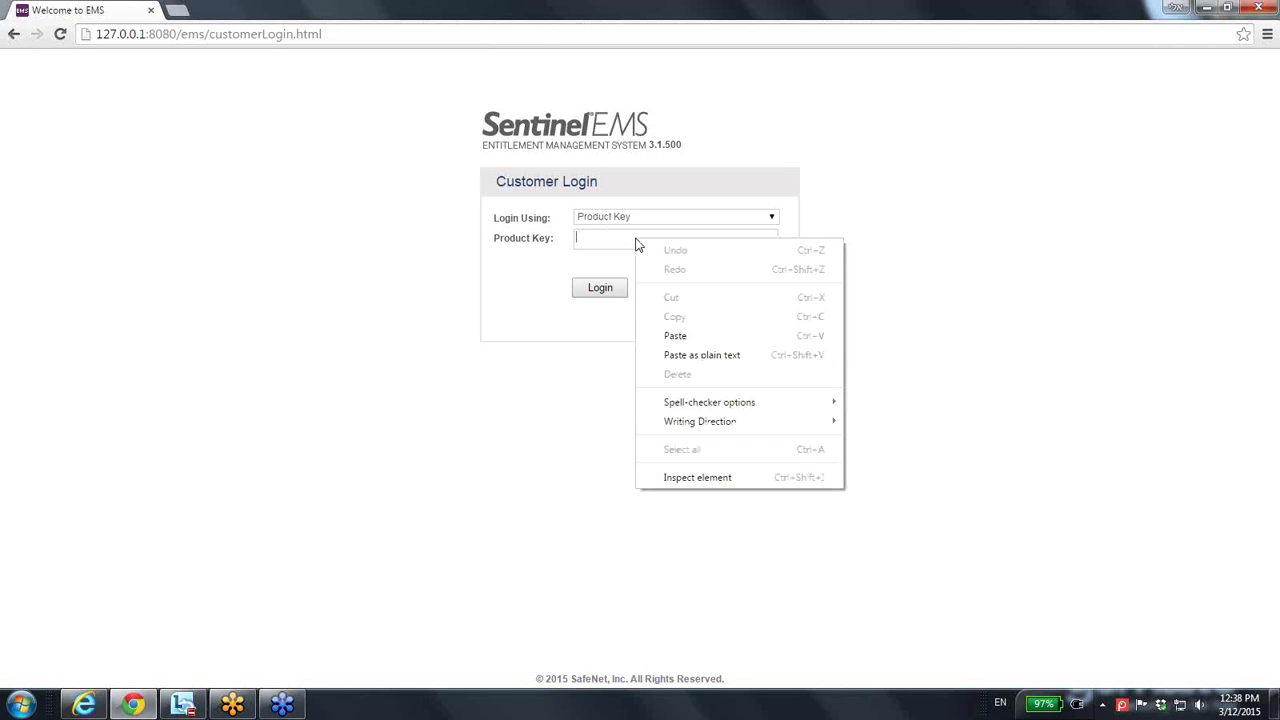
click(697, 337)
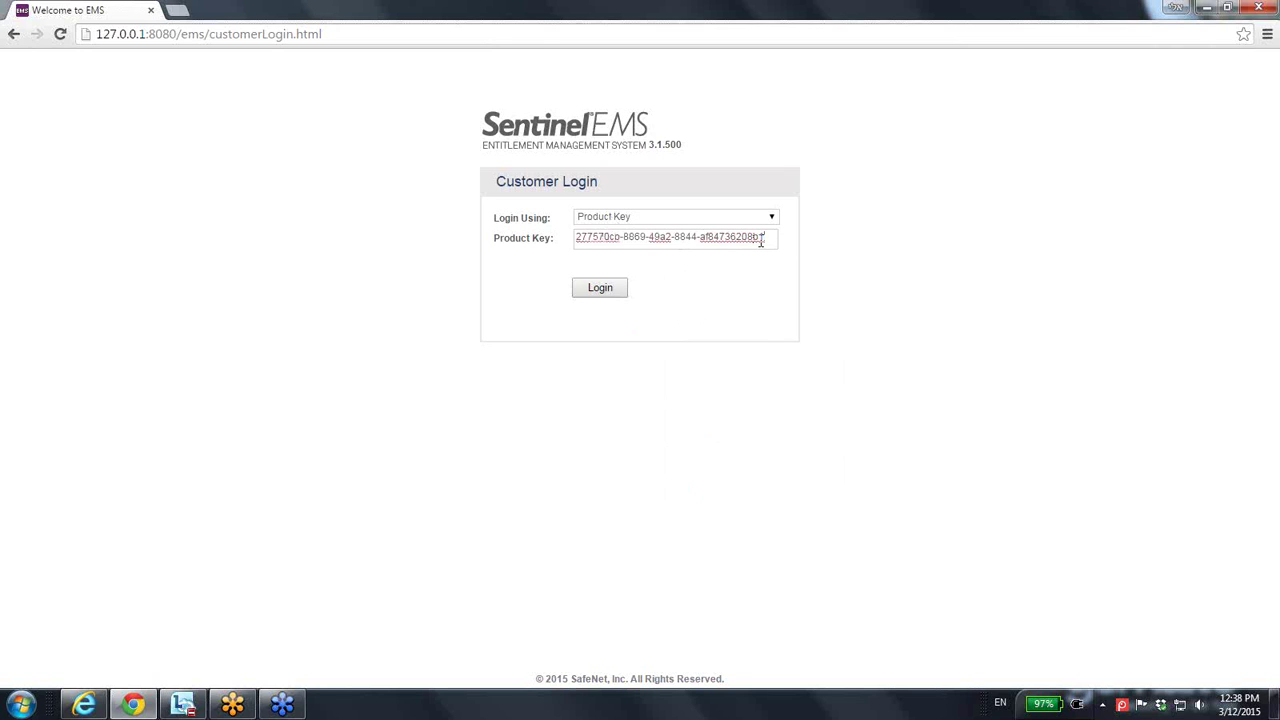
click(600, 290)
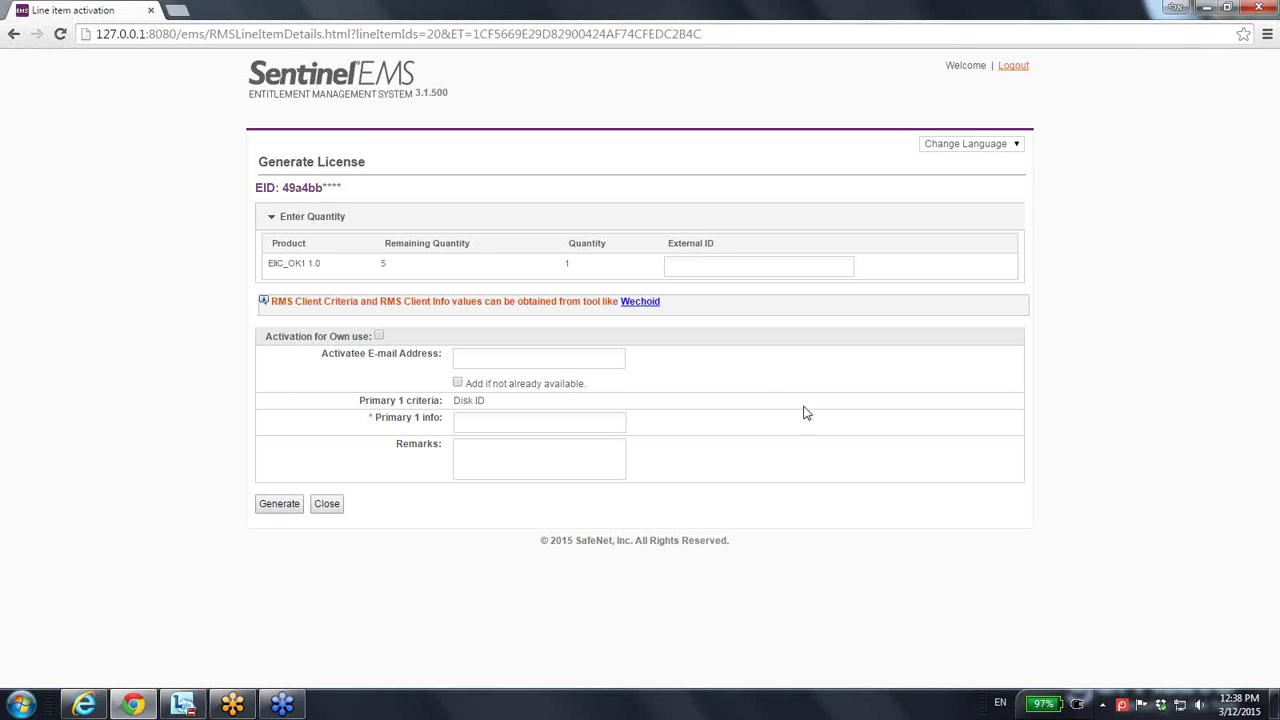
Download the Wechoid tool from the license generation page and run it
click(643, 303)
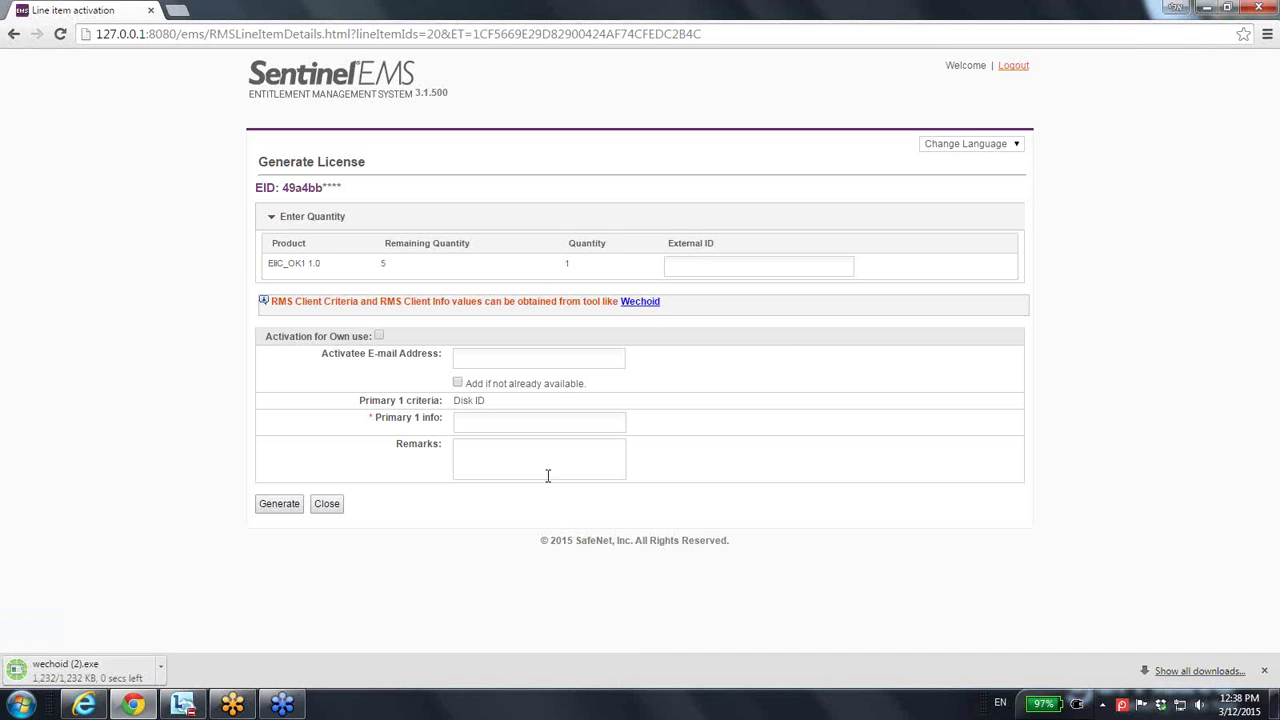
click(95, 666)
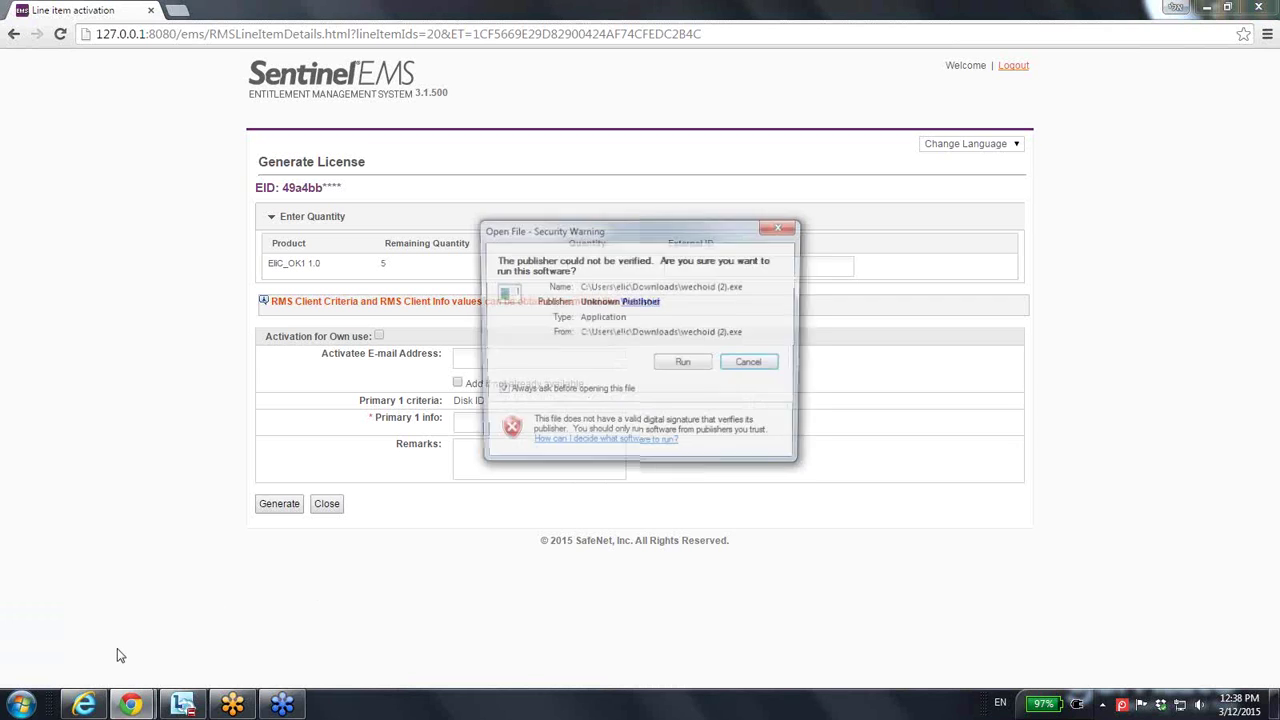
click(684, 364)
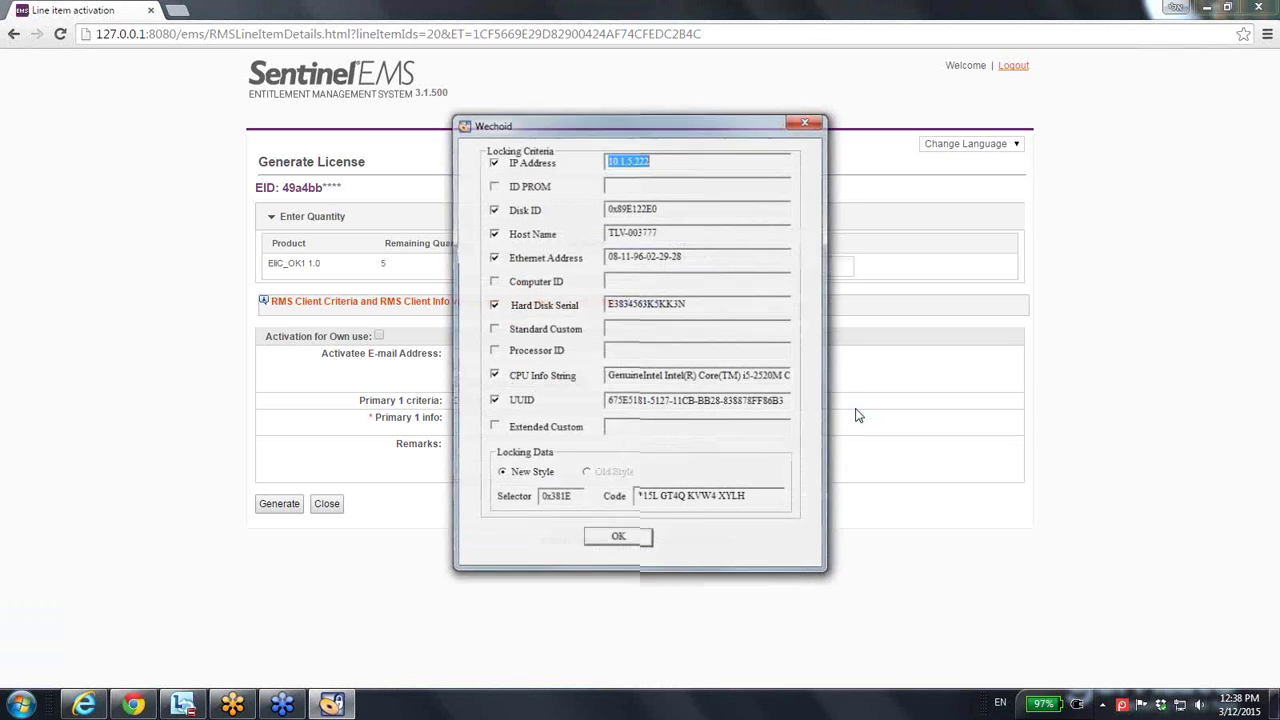
Clear every selected locking criterion in Wechoid except Disk ID, and move the window aside to uncover the license form
click(492, 161)
click(492, 233)
click(492, 257)
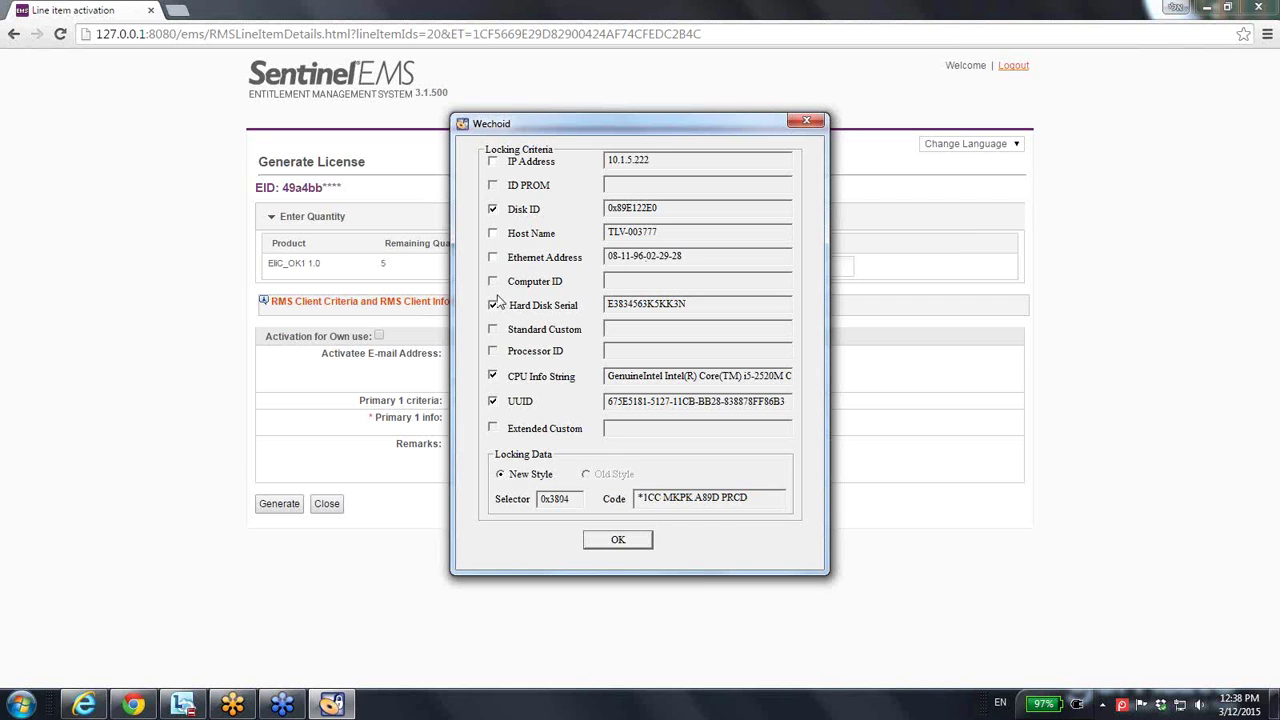
click(492, 305)
click(492, 376)
click(492, 401)
drag(660, 118, 966, 139)
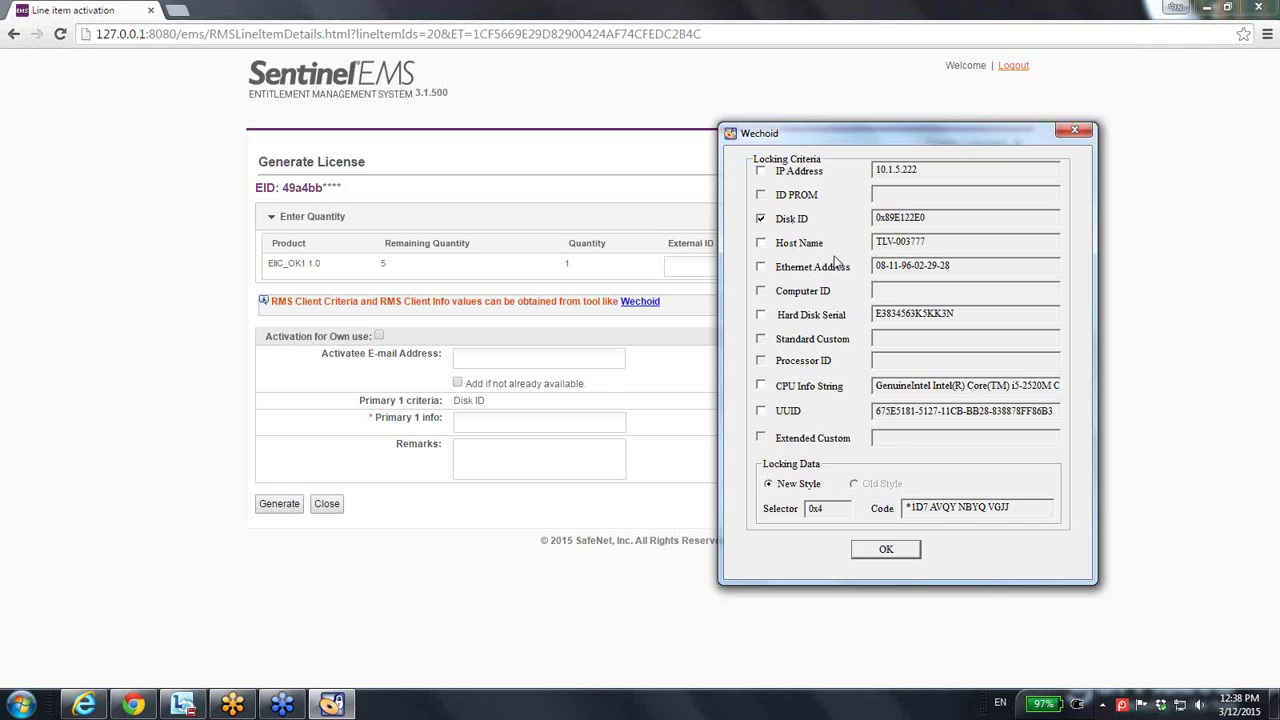
Copy the Disk ID locking code from Wechoid and close the tool
drag(1019, 506, 906, 510)
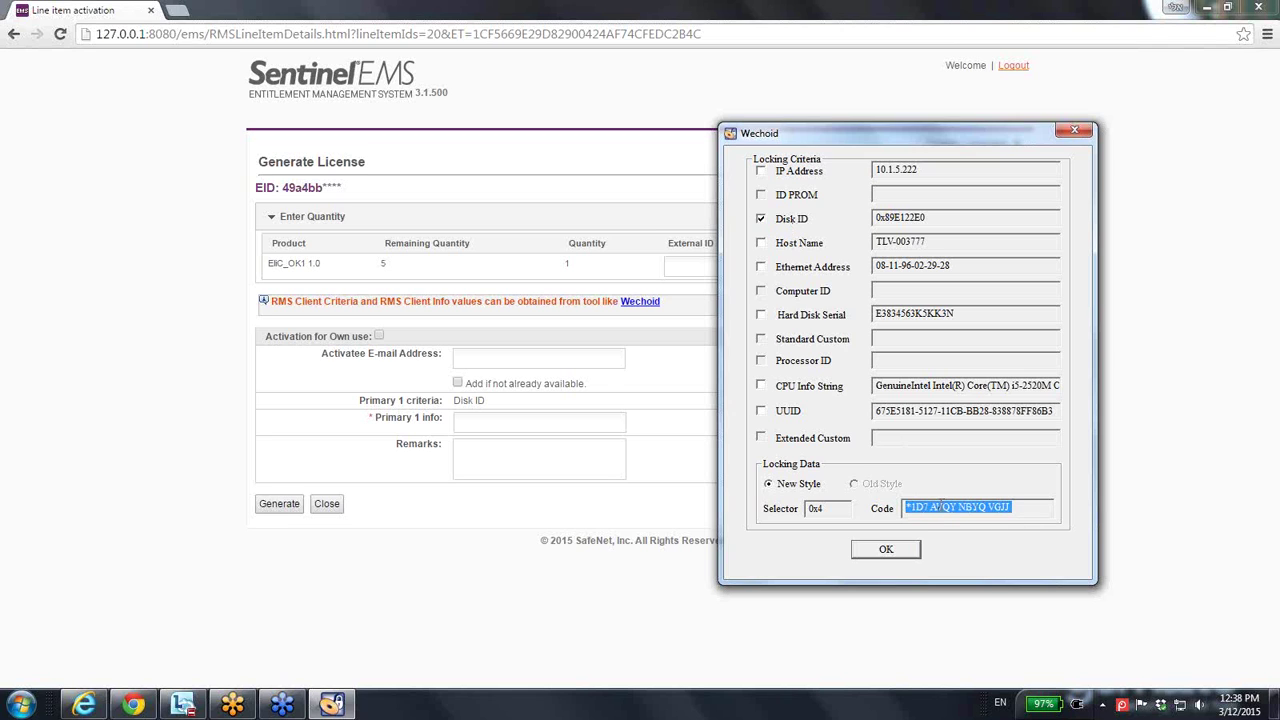
right_click(940, 507)
click(981, 557)
click(1075, 130)
Paste the copied locking code as the Primary 1 info and generate the license
right_click(506, 420)
click(563, 512)
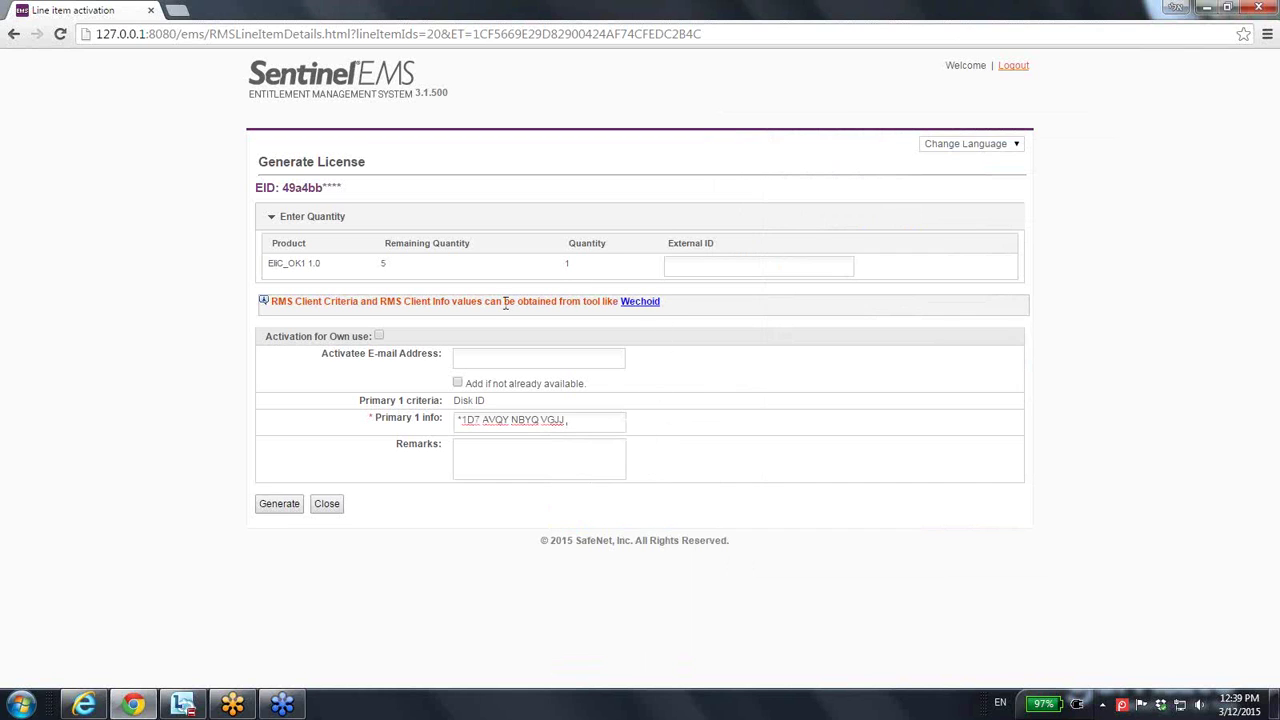
click(279, 504)
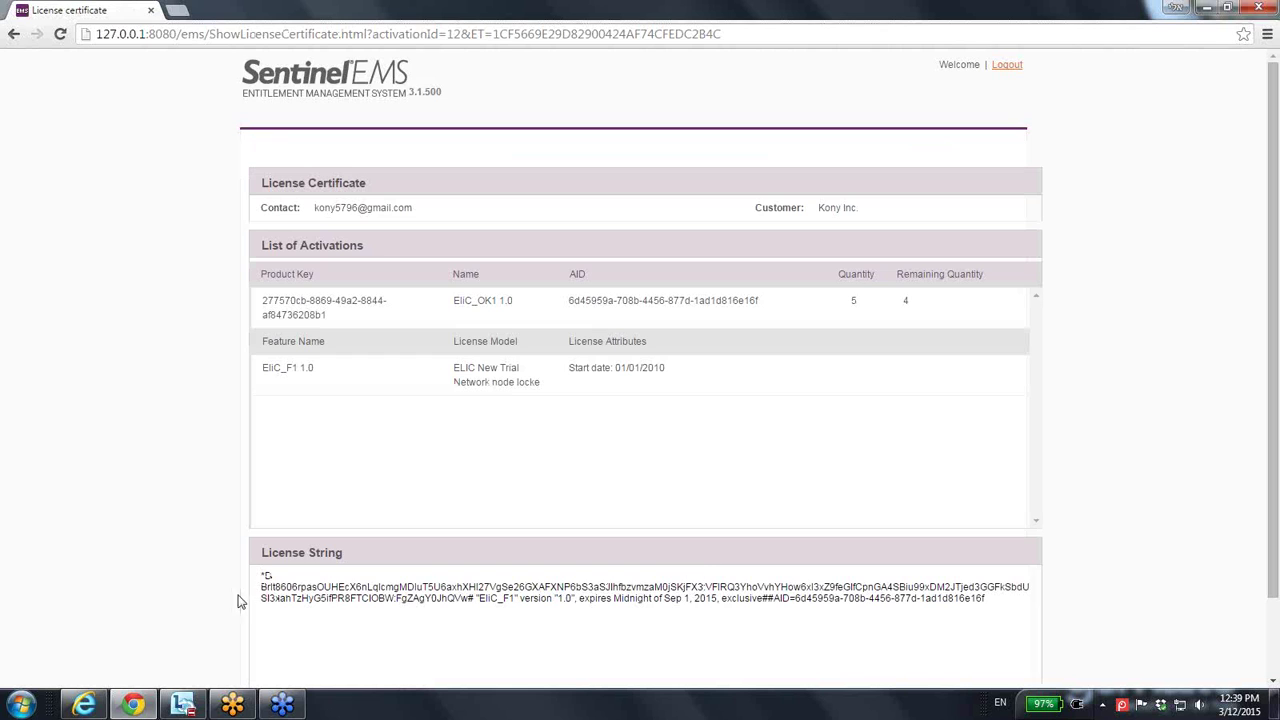
Review the license string in the license certificate and save it to a file
scroll(714, 571, down, 1)
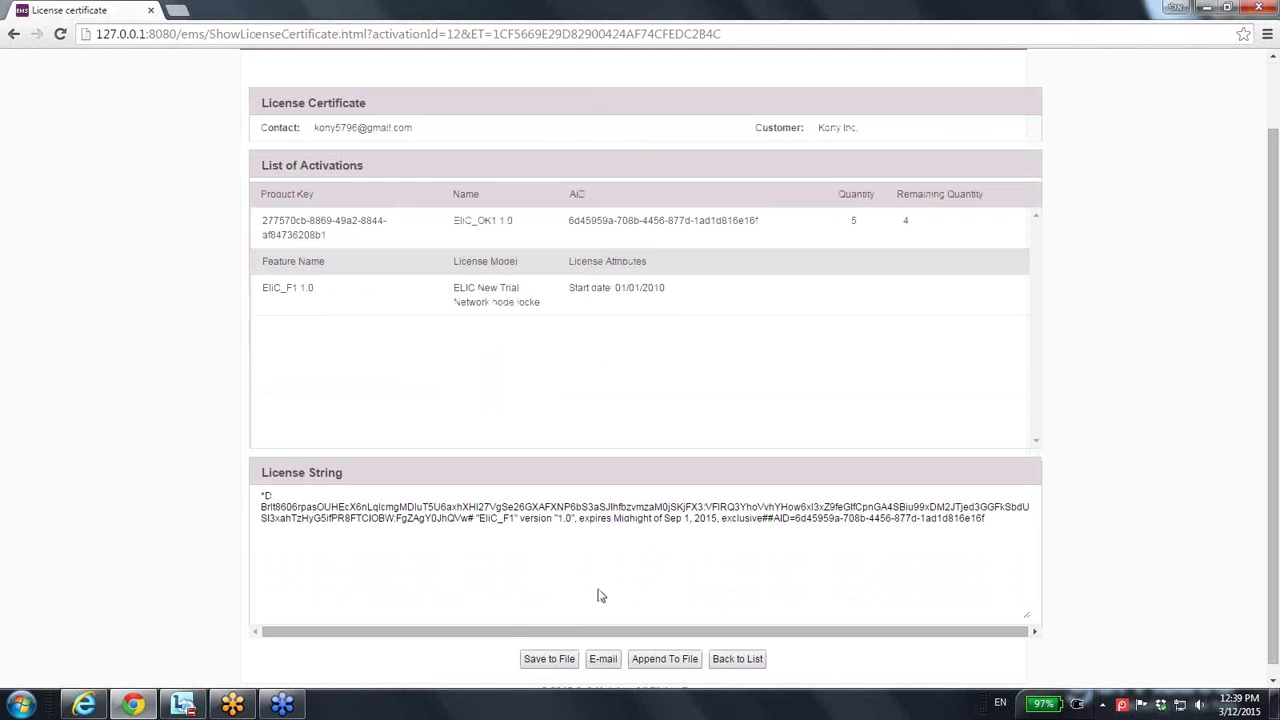
scroll(600, 595, down, 1)
click(551, 651)
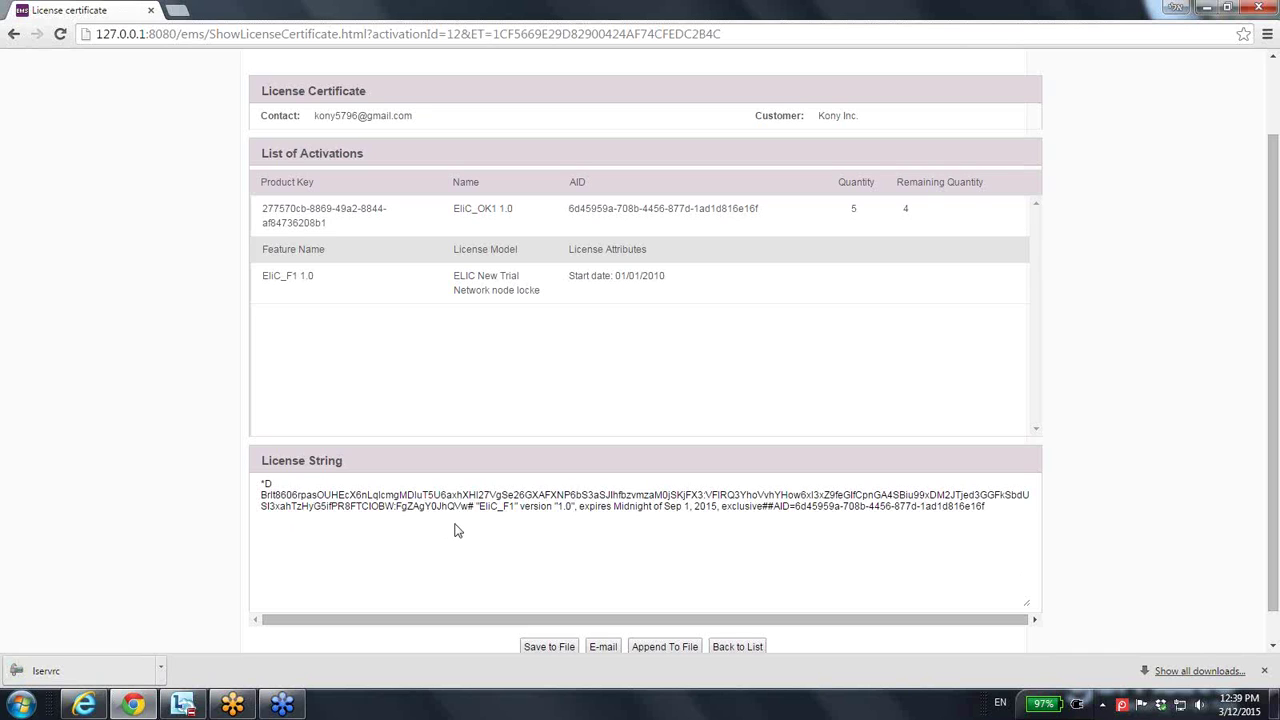
Check the remaining quantity of EliC_OK1 1.0 in the license certificate and log out of the customer portal
scroll(455, 530, up, 1)
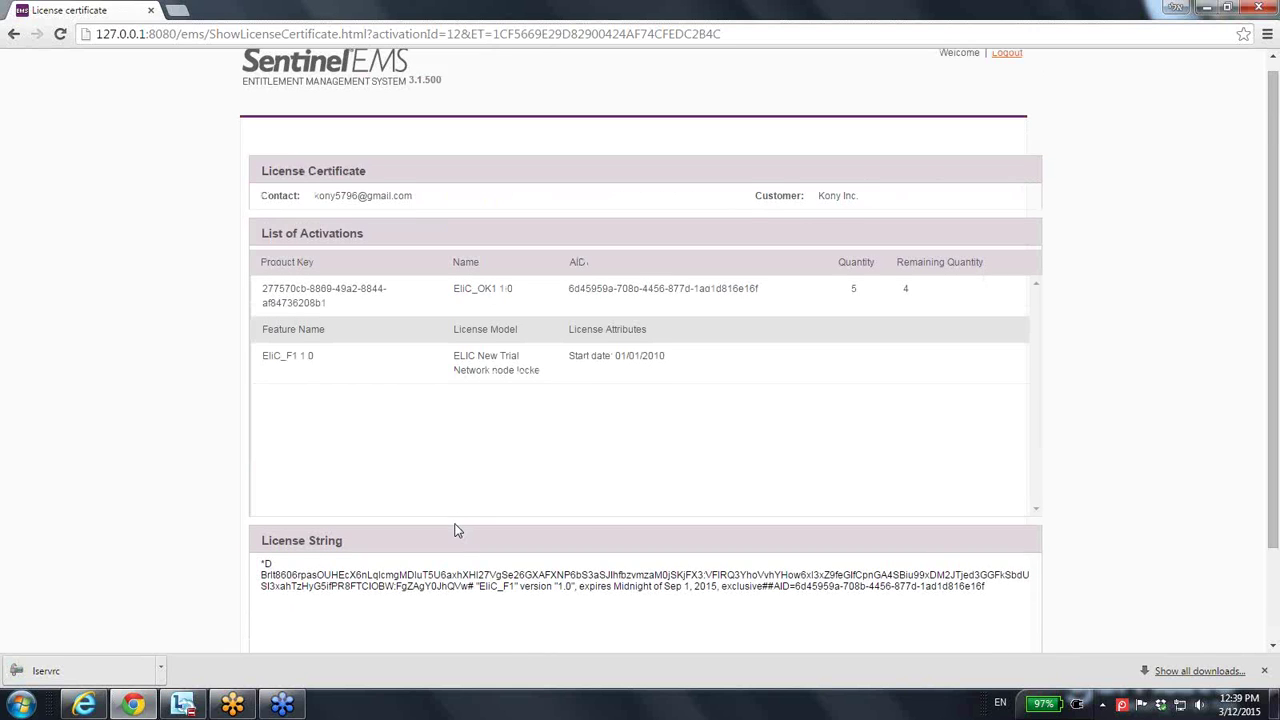
scroll(455, 530, up, 1)
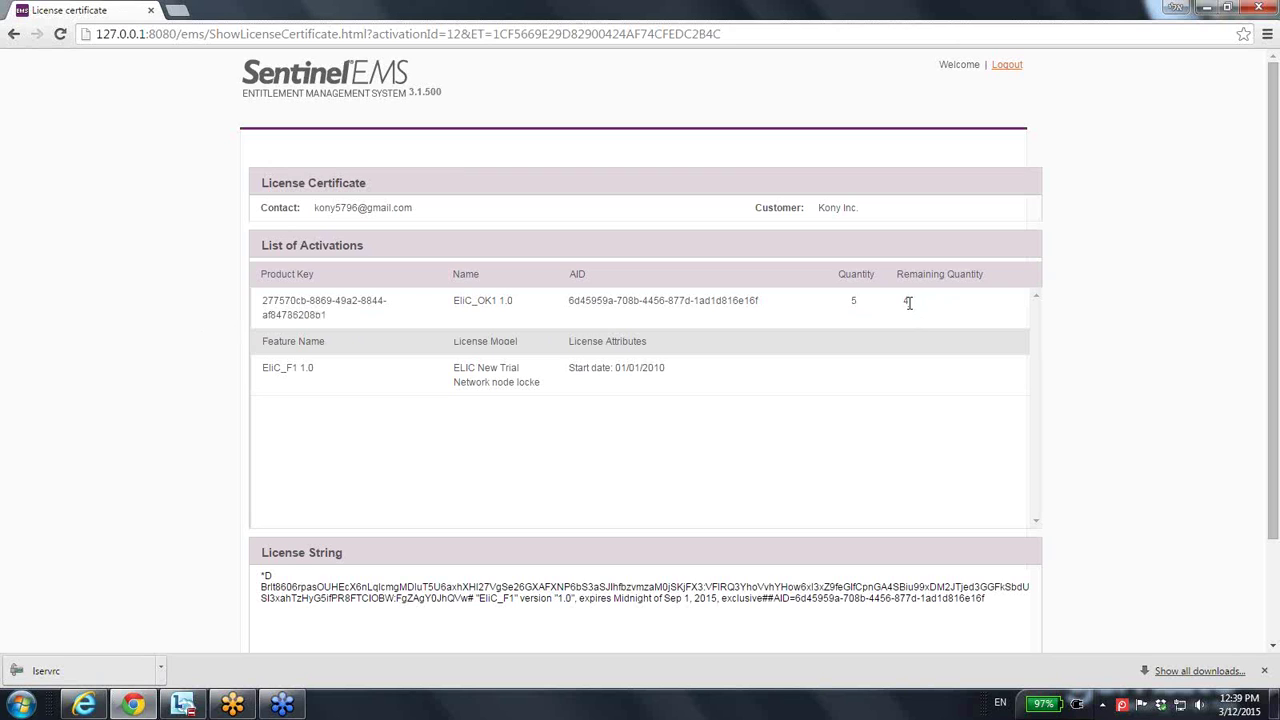
click(1005, 64)
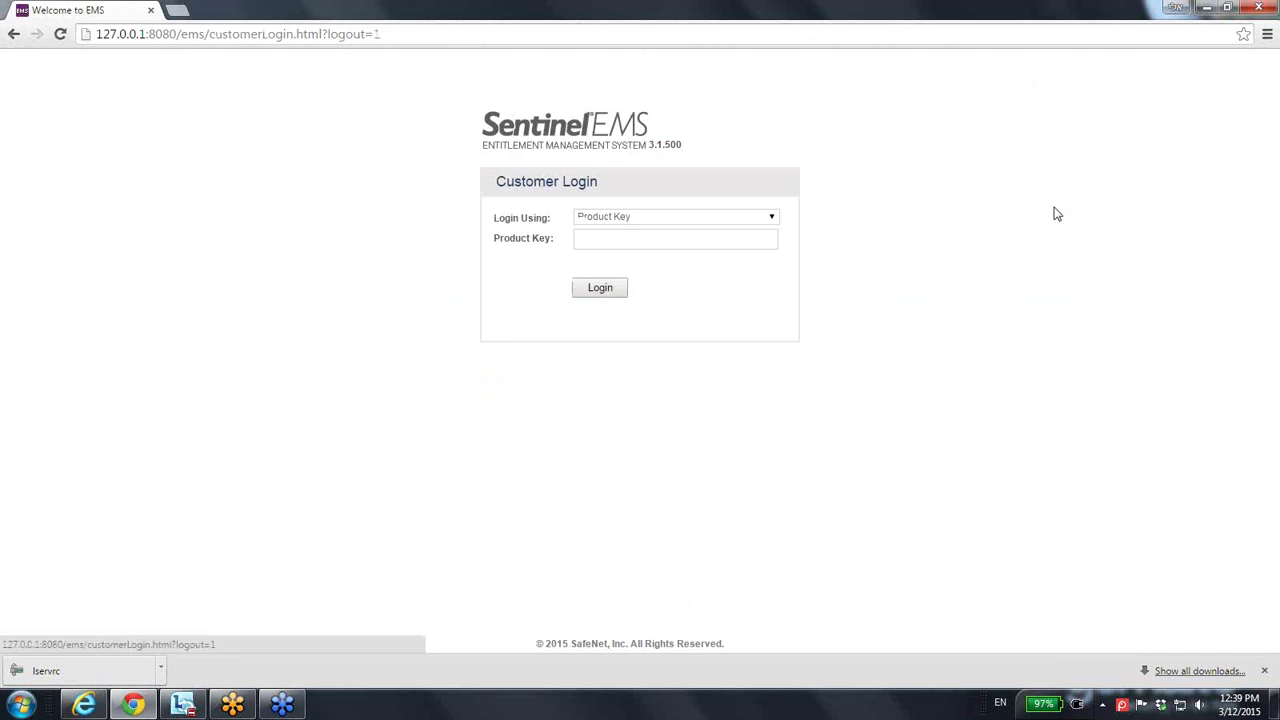
Try to log in to the customer portal again by pasting the clipboard content as the product key
right_click(644, 238)
click(628, 334)
click(612, 292)
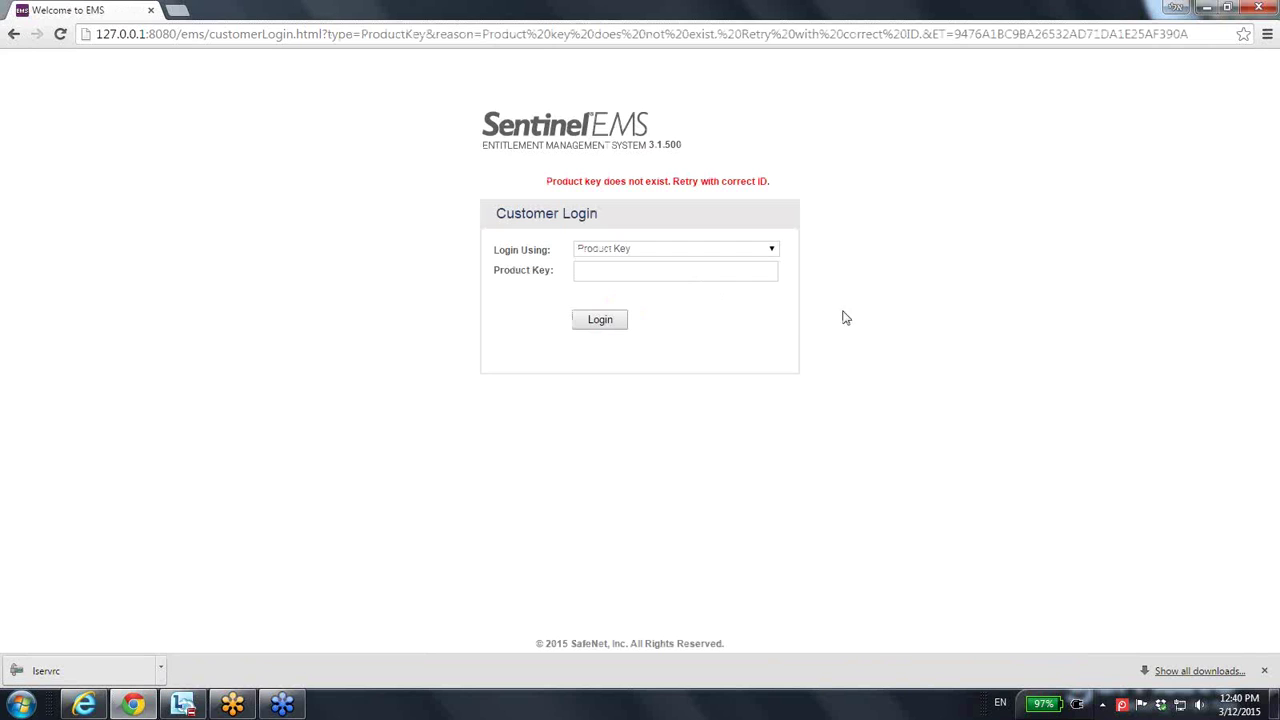
Switch the customer login method to EID and then to User ID
click(771, 252)
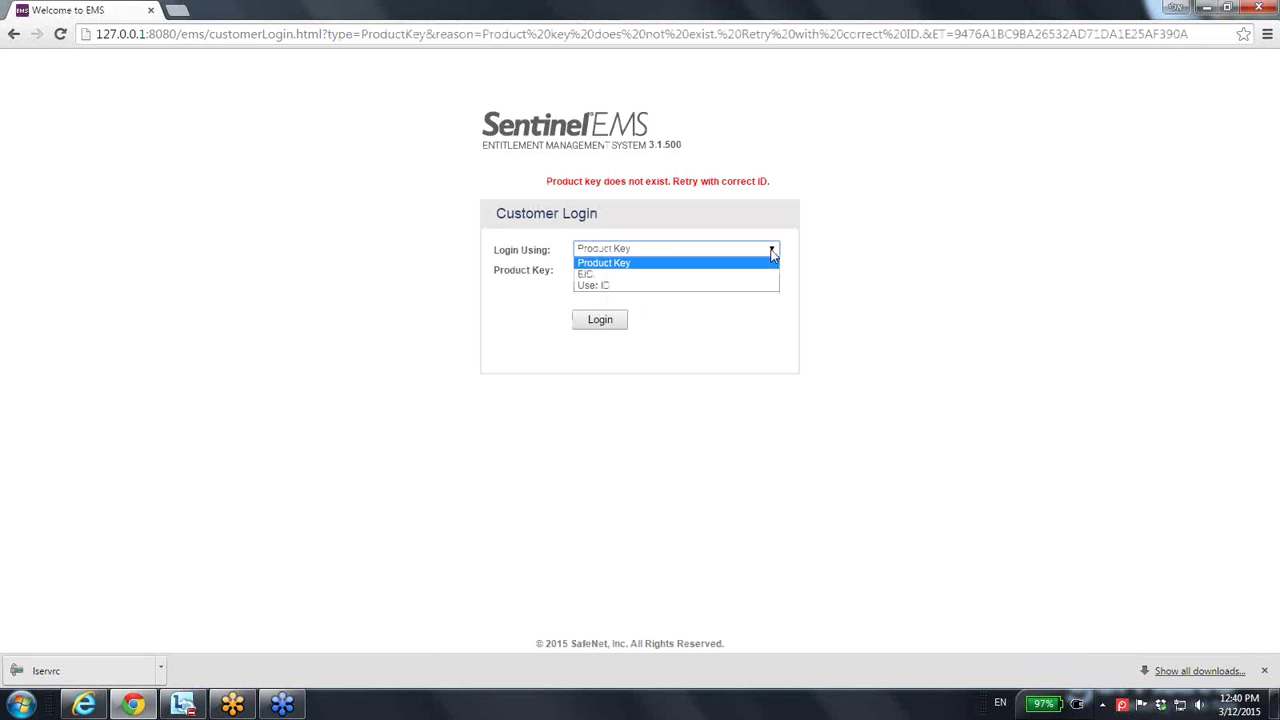
click(762, 274)
click(772, 252)
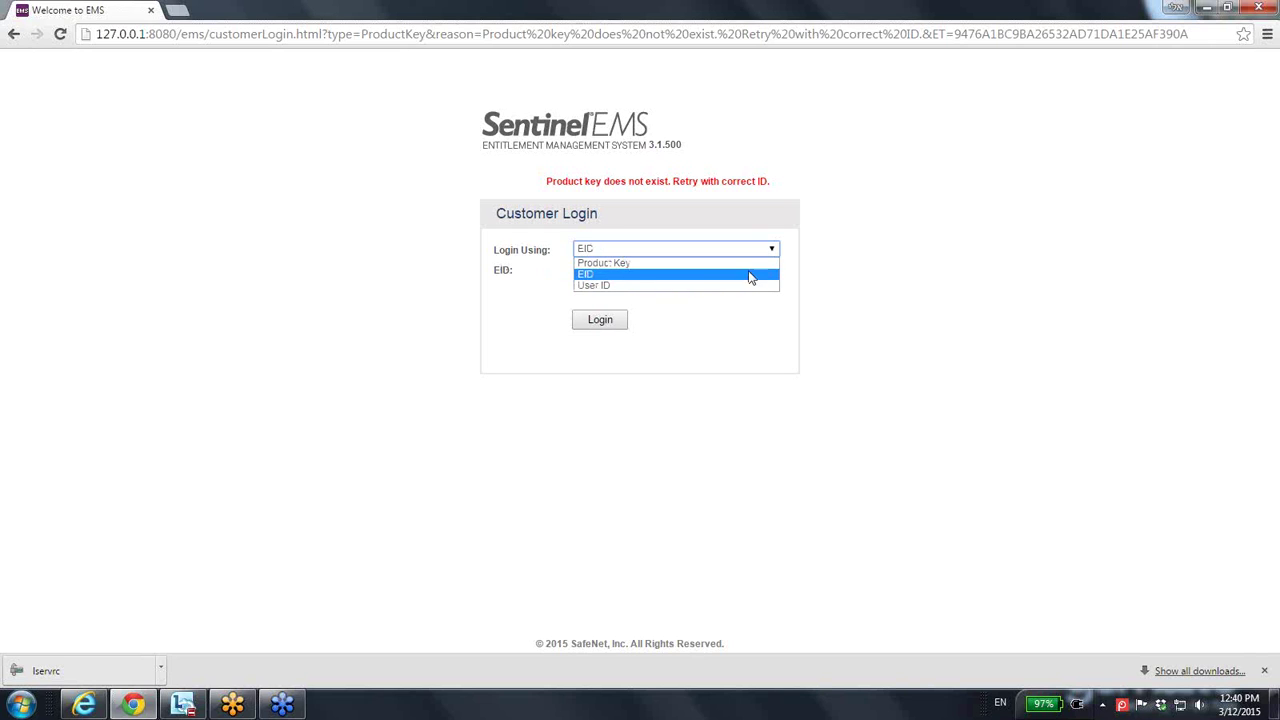
click(744, 286)
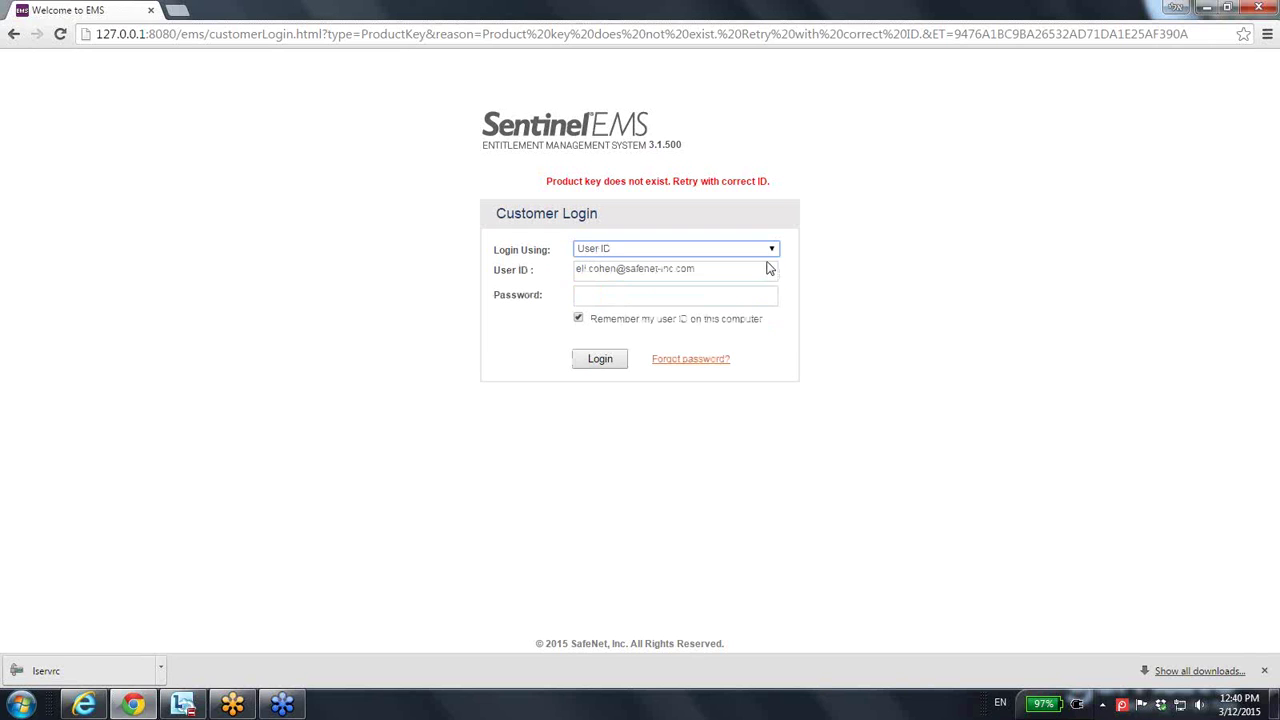